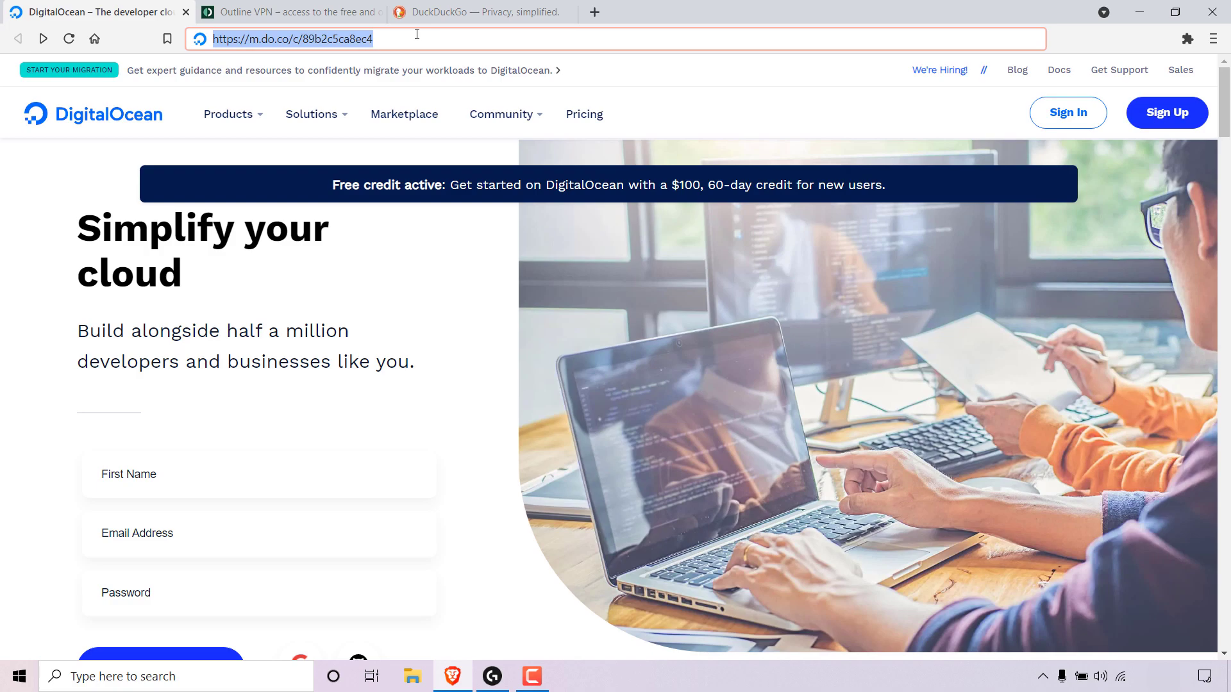
Open the DigitalOcean referral link and sign in to the DigitalOcean account.
key("Return")
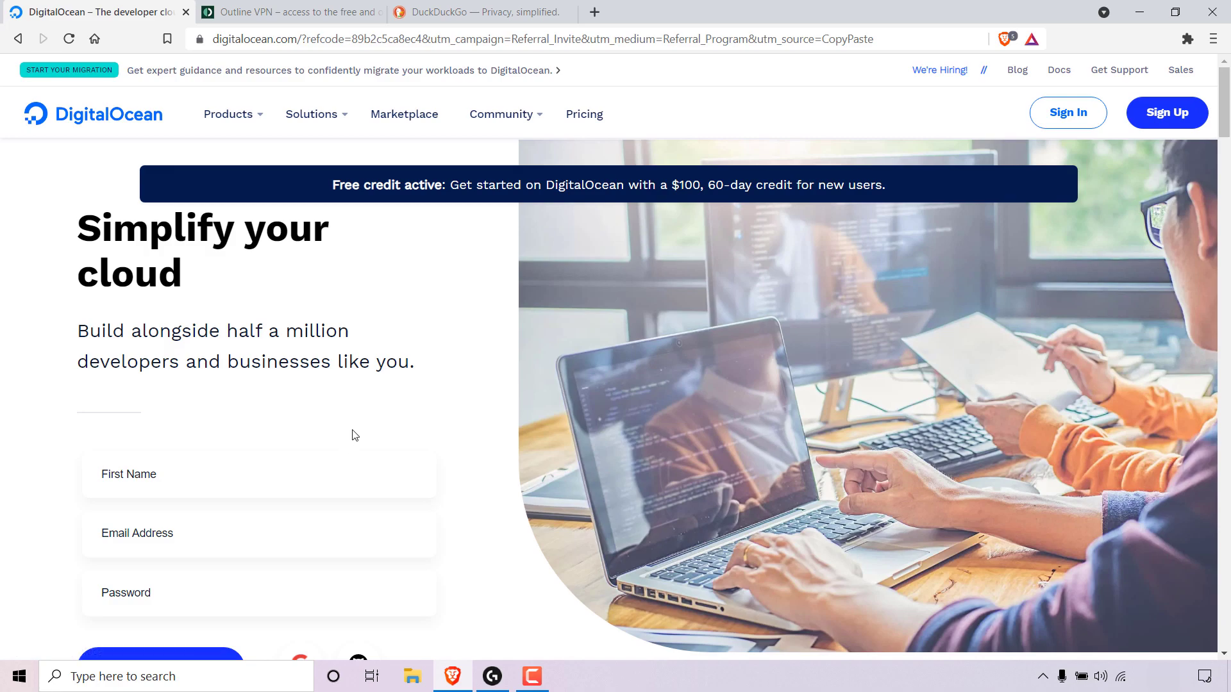
scroll(352, 431, "down", 1)
left_click(1057, 121)
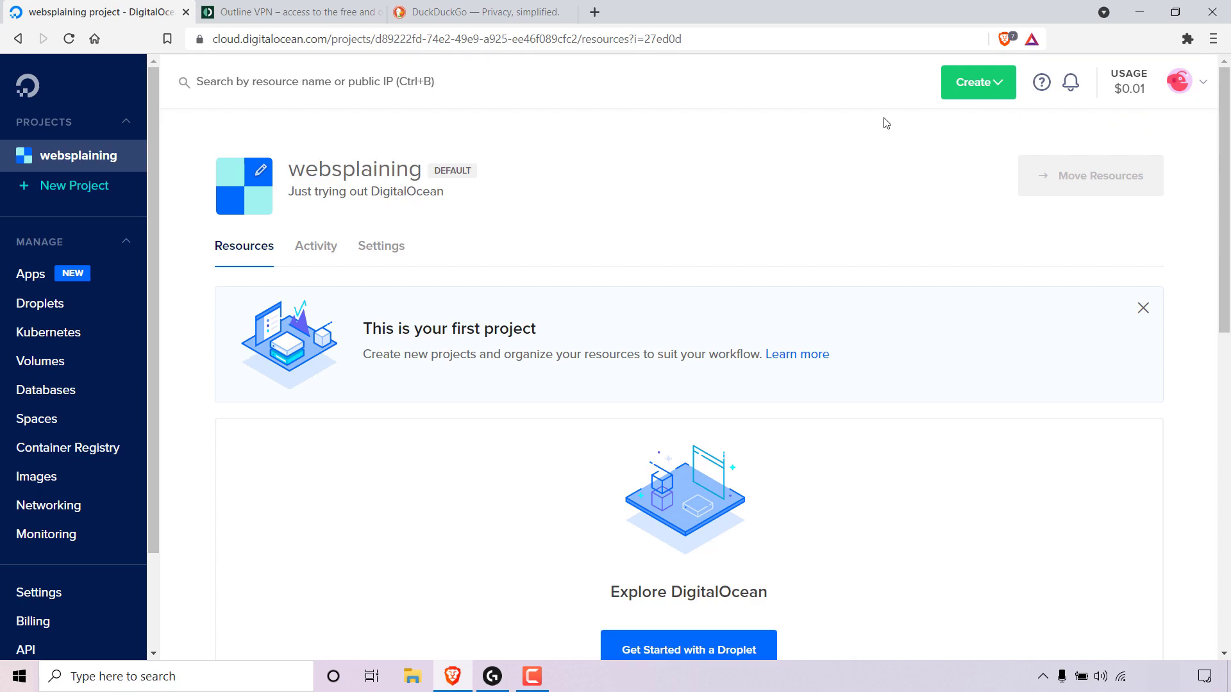
Open the Get Started page on the Outline website.
left_click(286, 19)
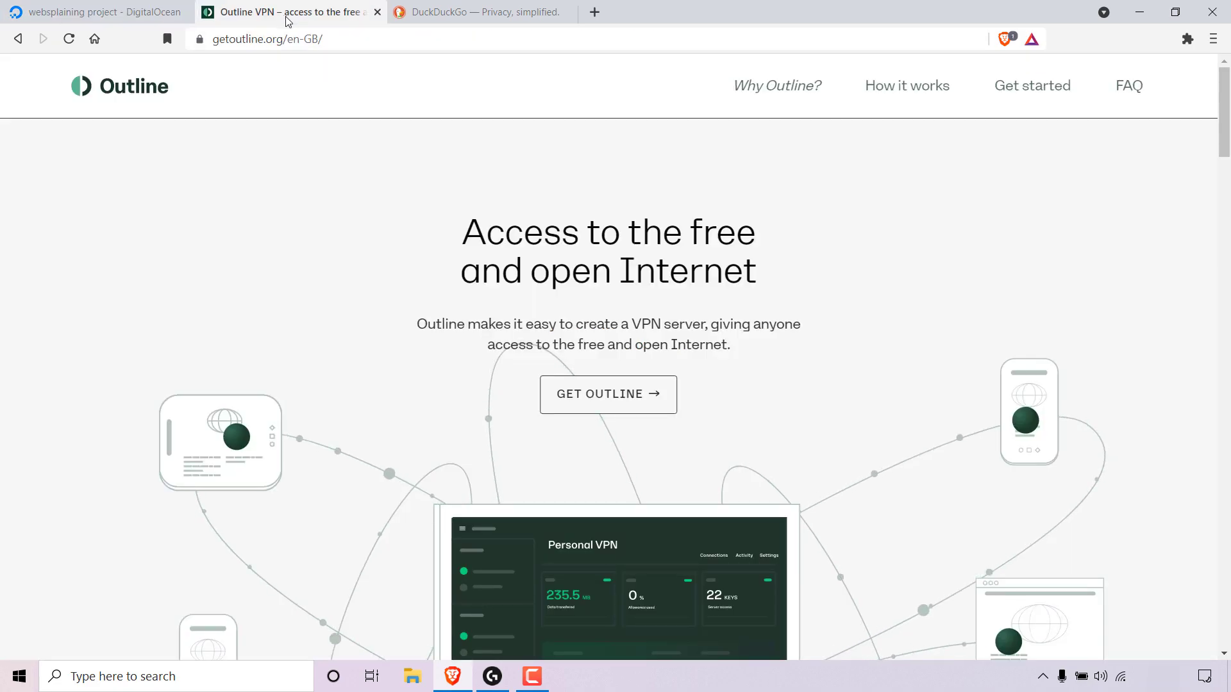
left_click(380, 40)
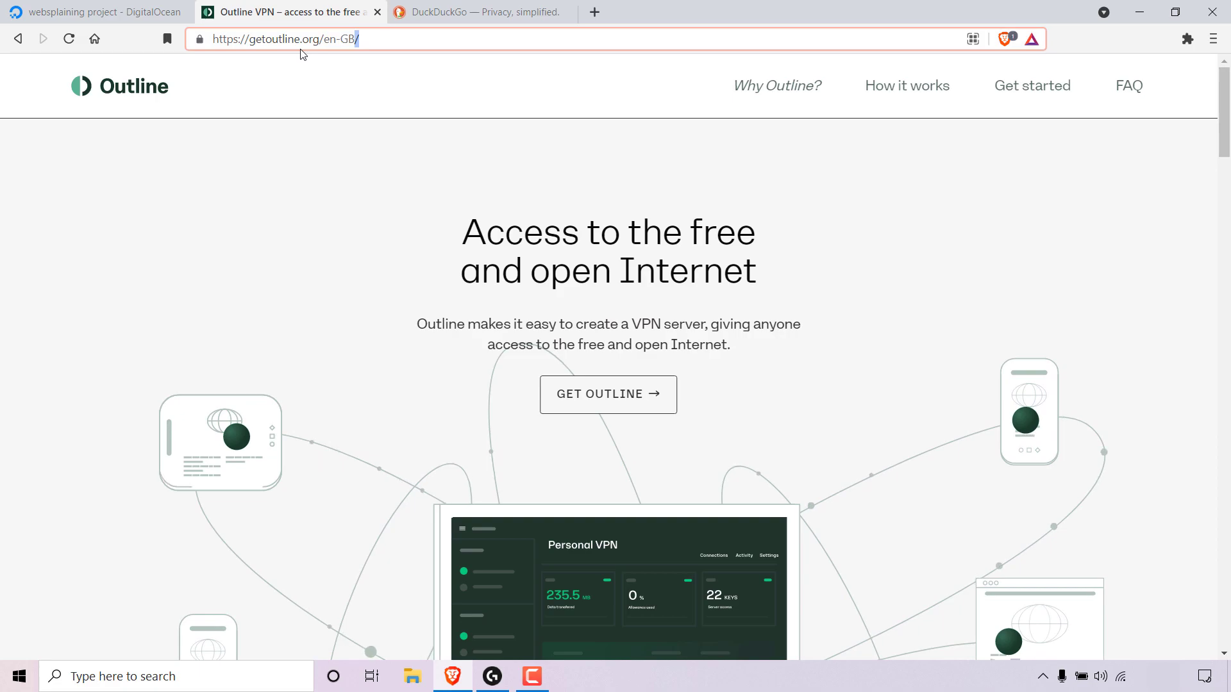
left_click(420, 78)
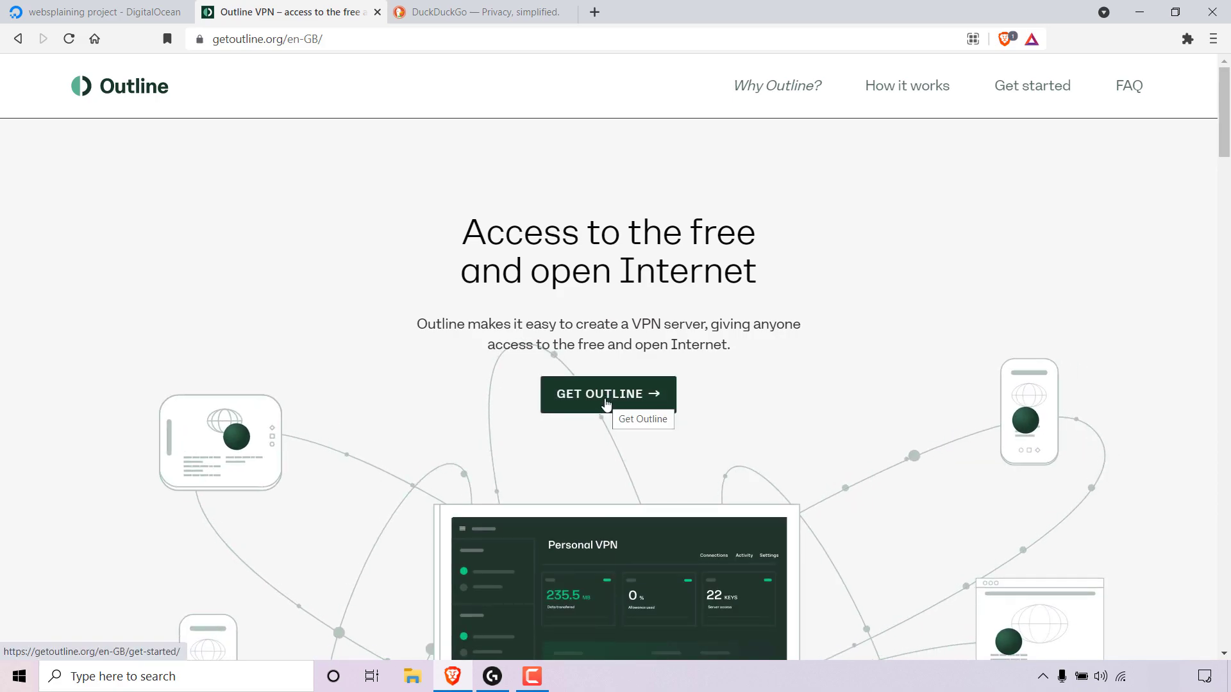
left_click(607, 404)
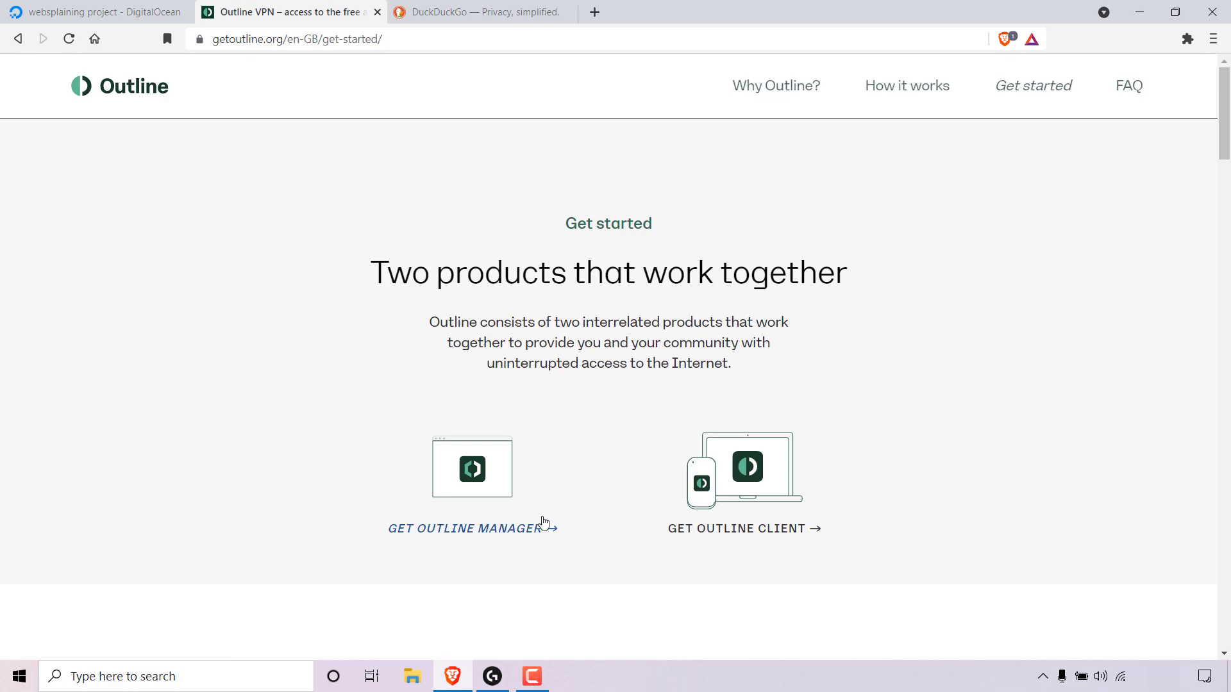
Download the Outline Manager installer for Windows and save it as Outline-Manager in Downloads.
left_click(458, 530)
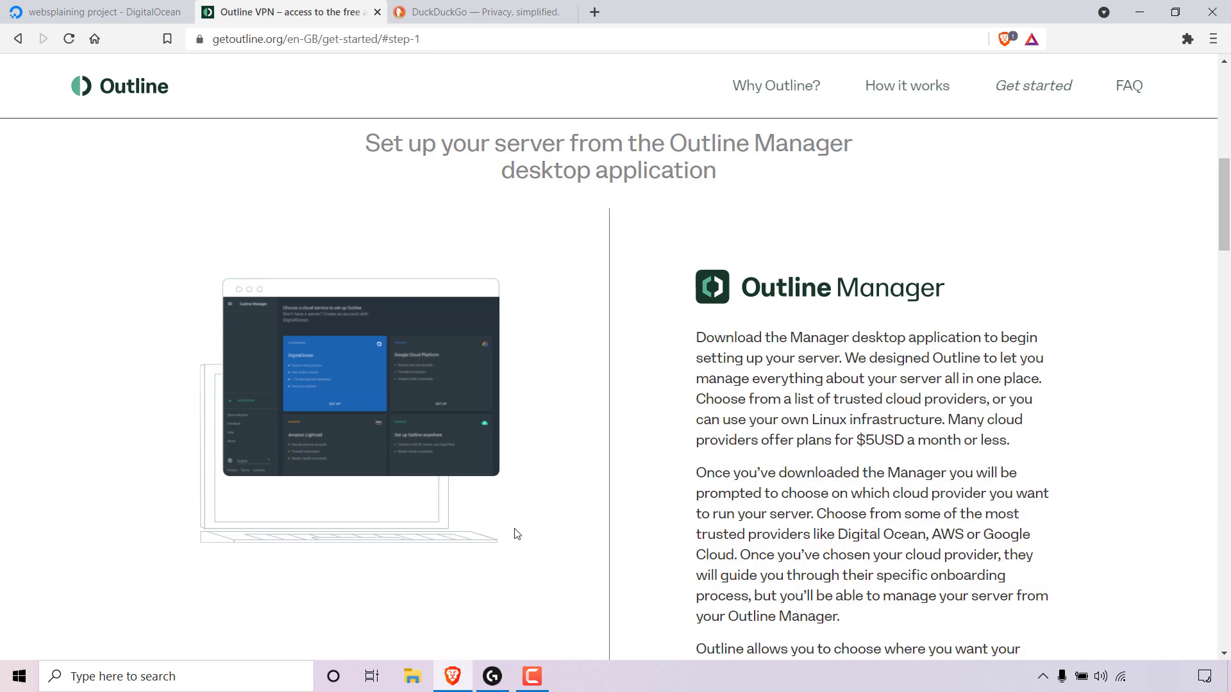
left_click_drag(1225, 194, 1227, 250)
left_click(859, 505)
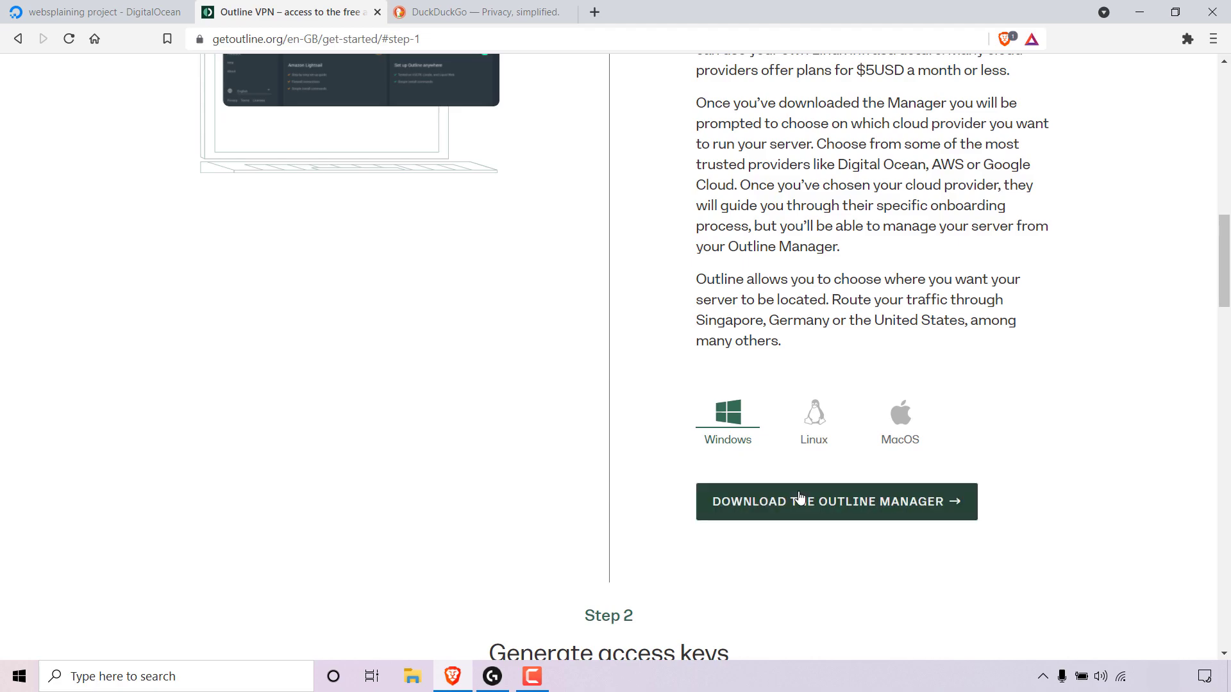
left_click(823, 510)
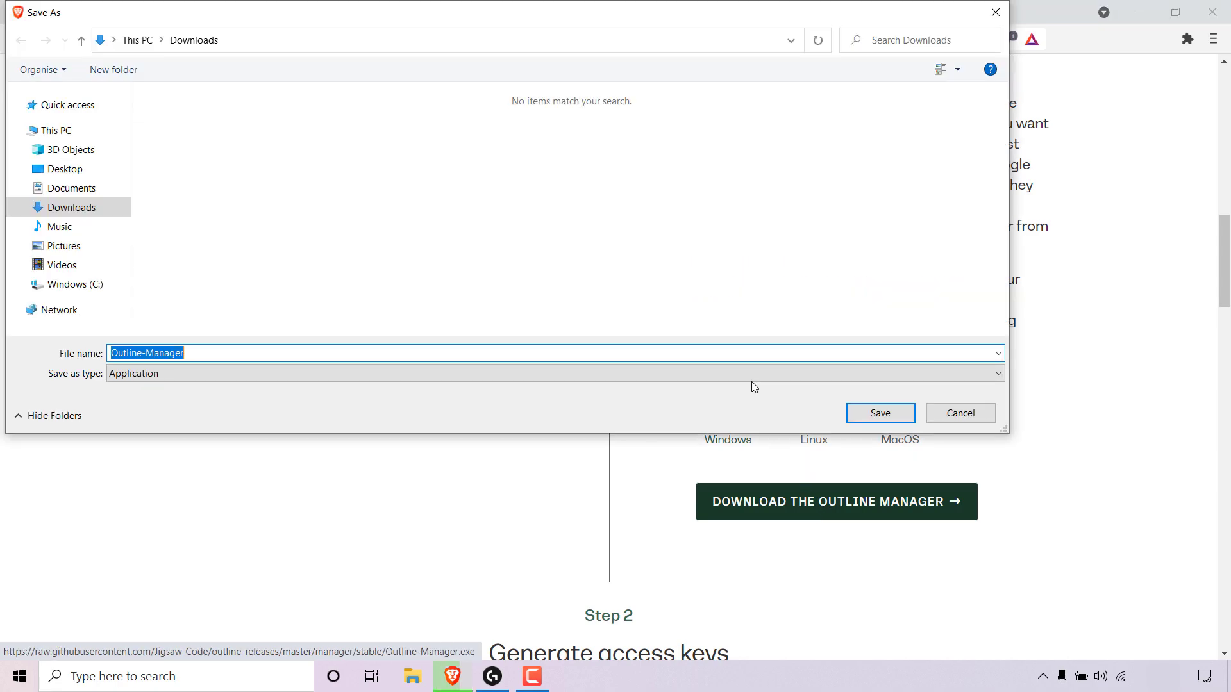
left_click_drag(569, 18, 703, 112)
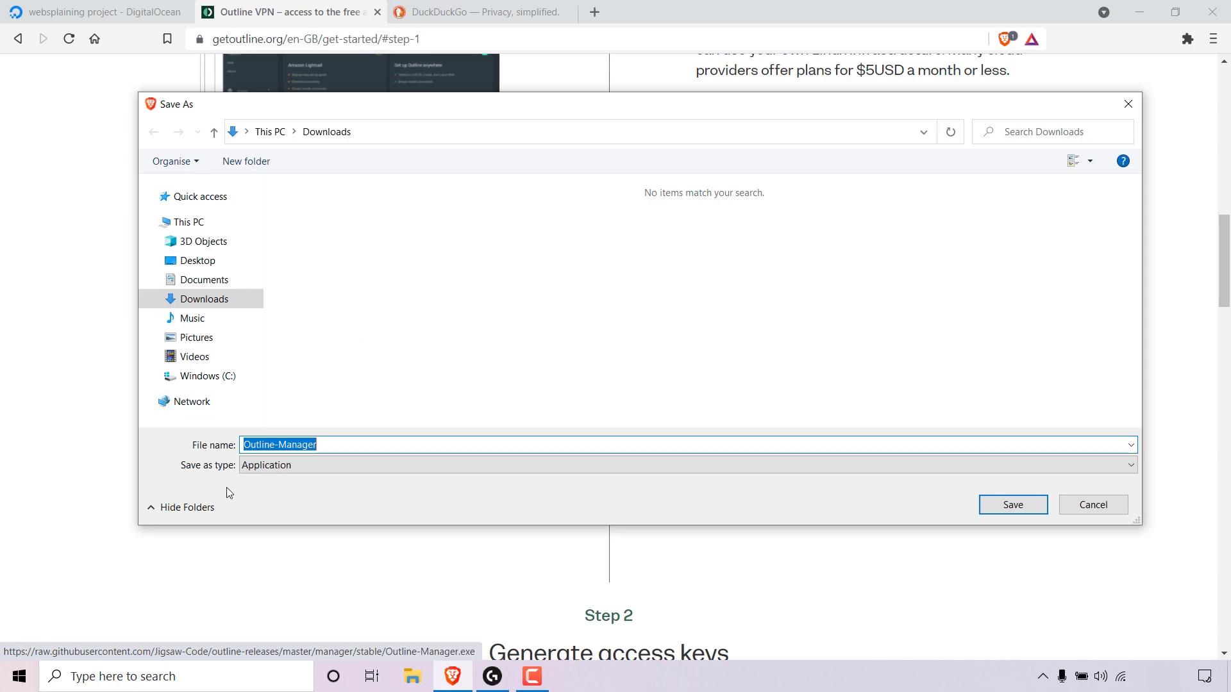
left_click(990, 504)
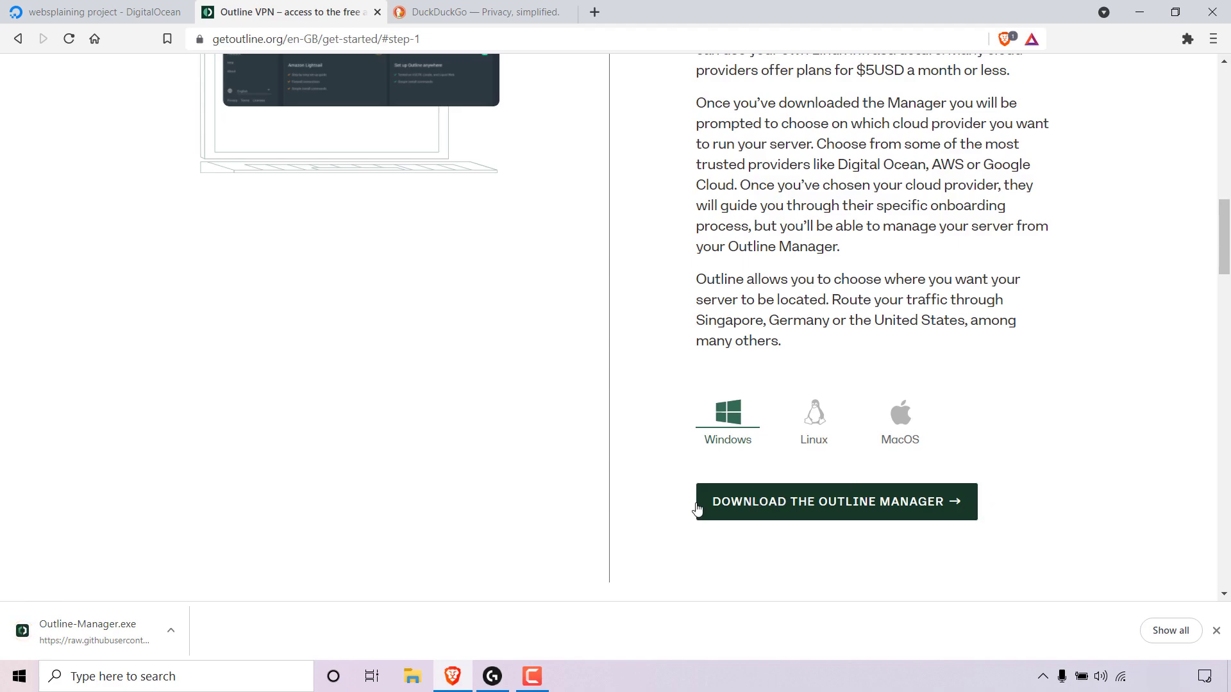
Open the downloaded Outline-Manager.exe to launch Outline Manager.
left_click(173, 635)
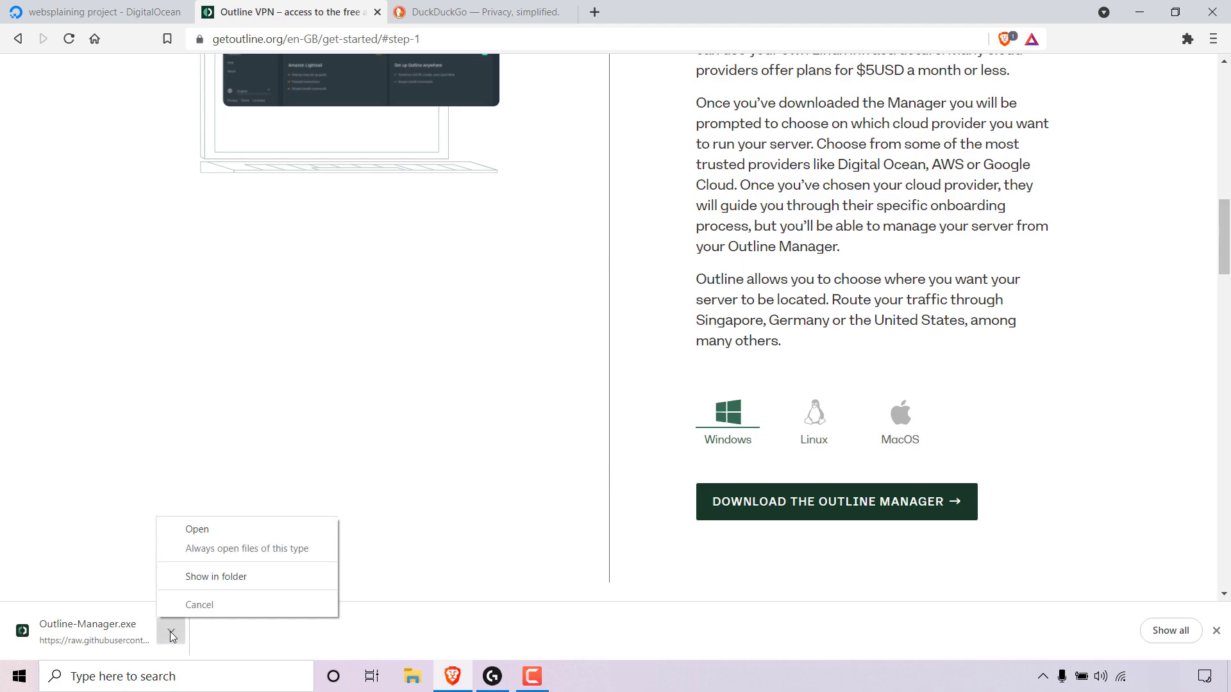
left_click(237, 535)
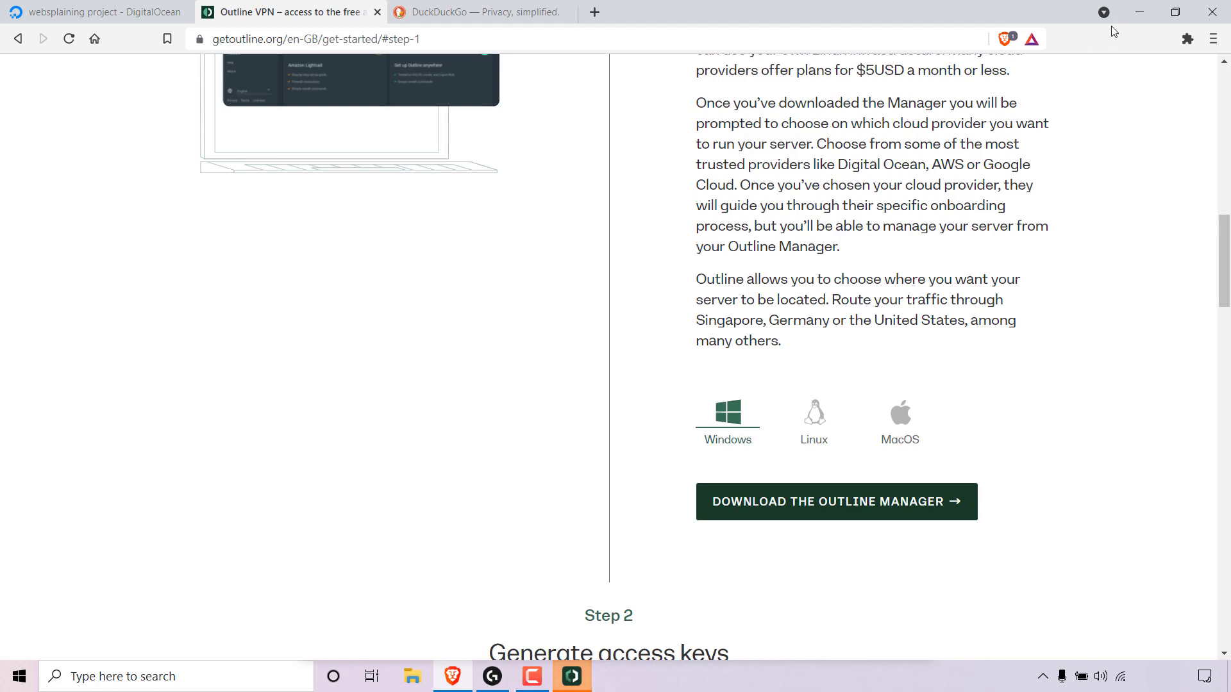
left_click(1136, 12)
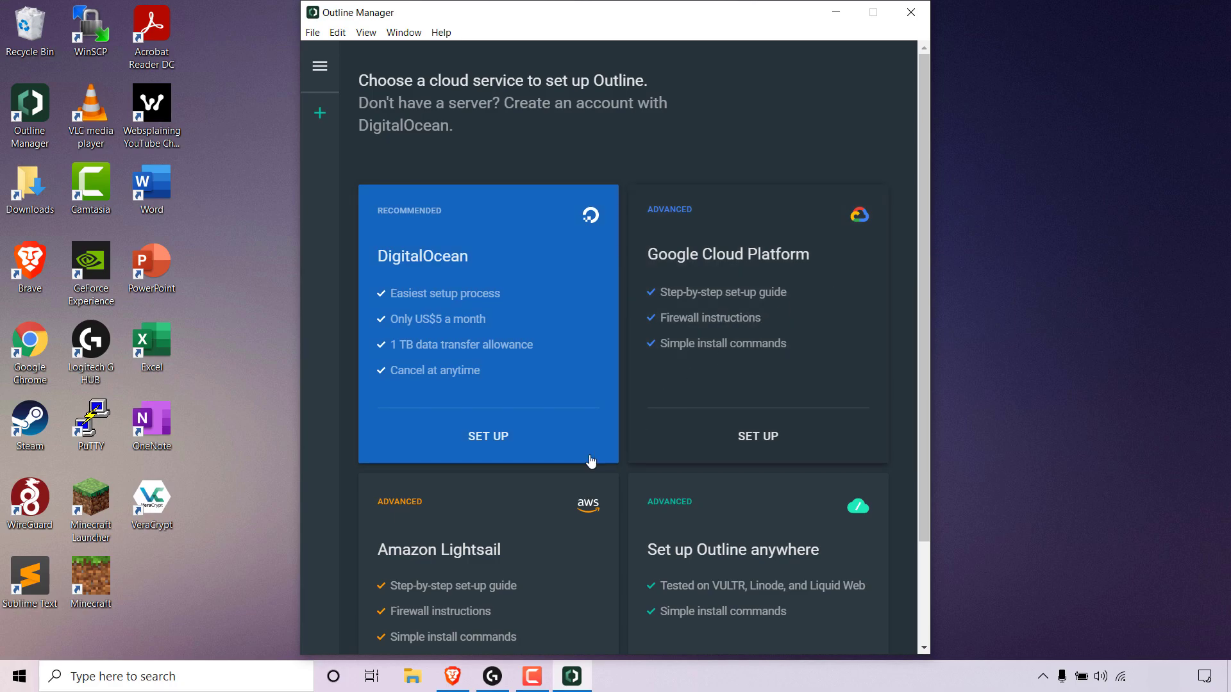
Choose DigitalOcean as the cloud service for setting up Outline.
scroll(577, 538, "down", 2)
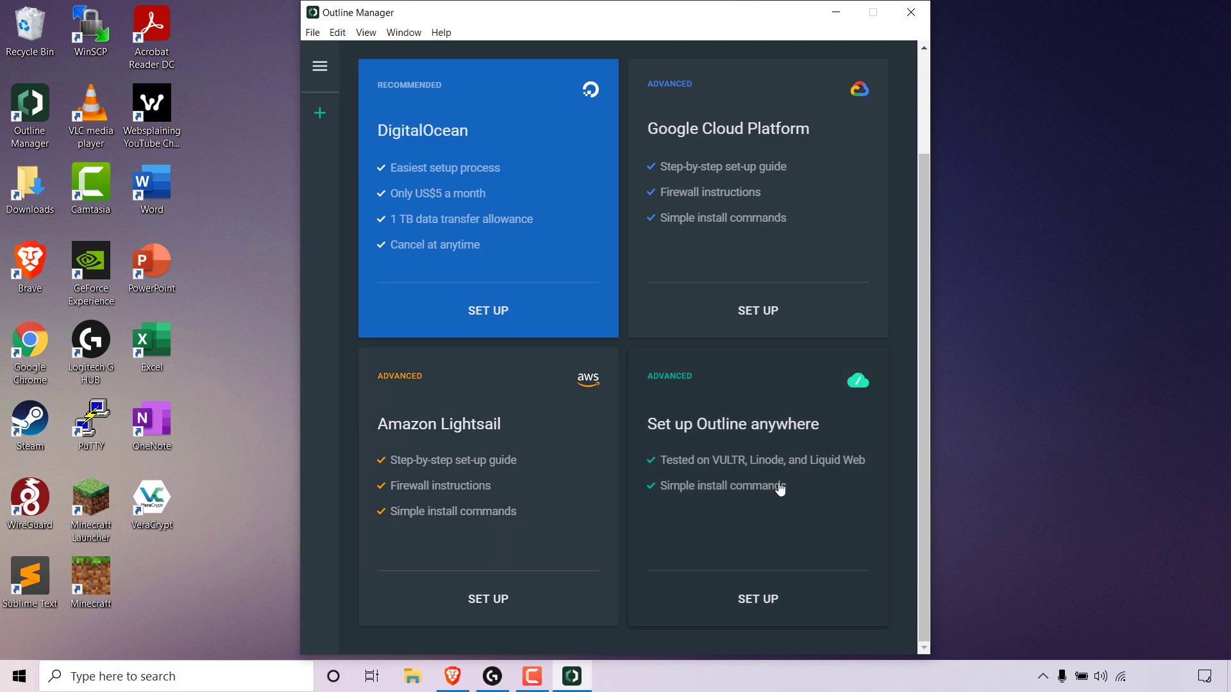
scroll(779, 488, "up", 2)
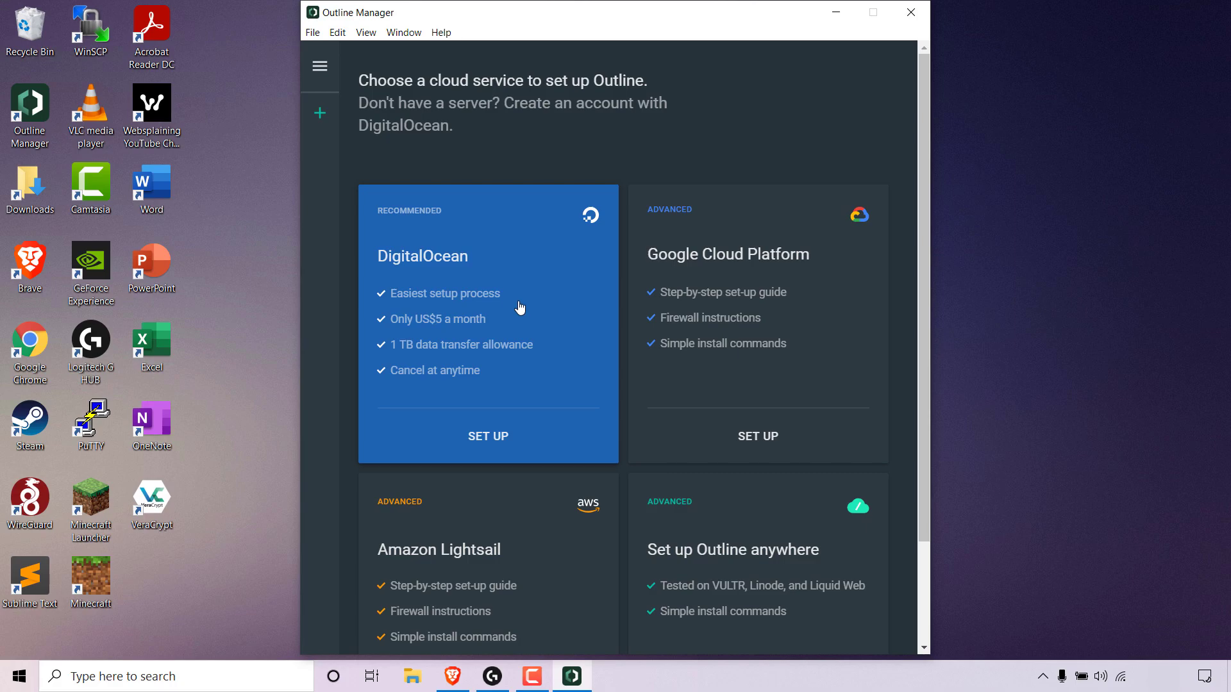
left_click(528, 446)
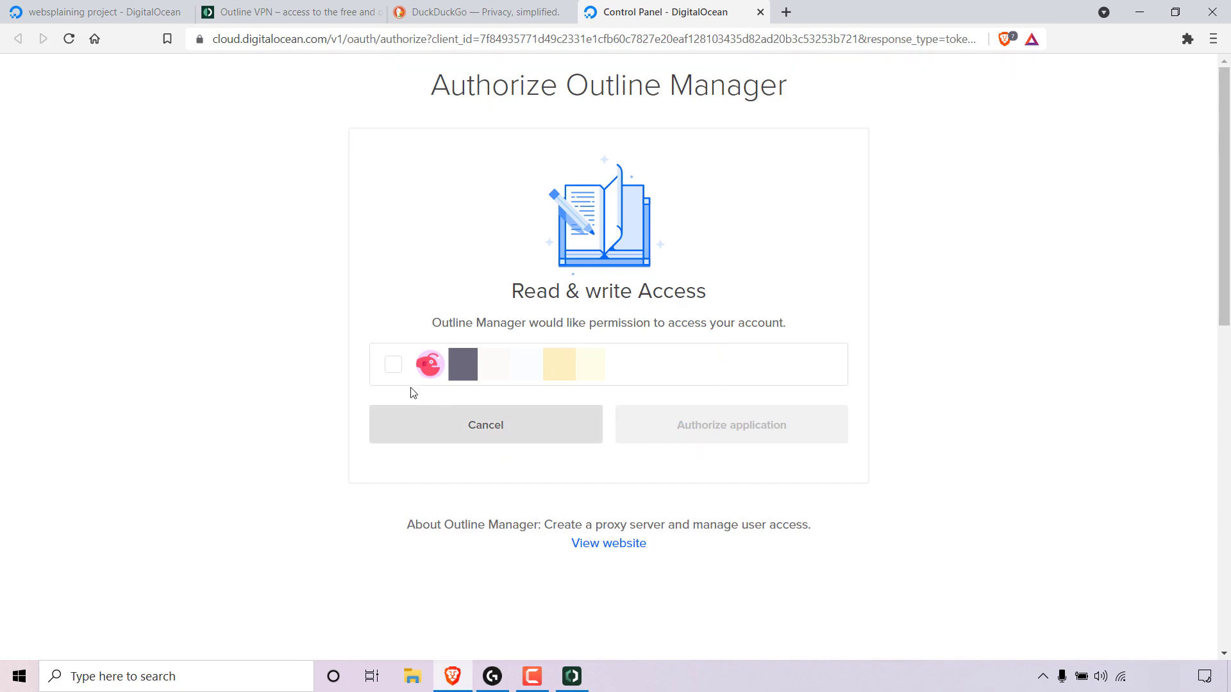
Select the DigitalOcean account and authorize Outline Manager to access it.
left_click(394, 375)
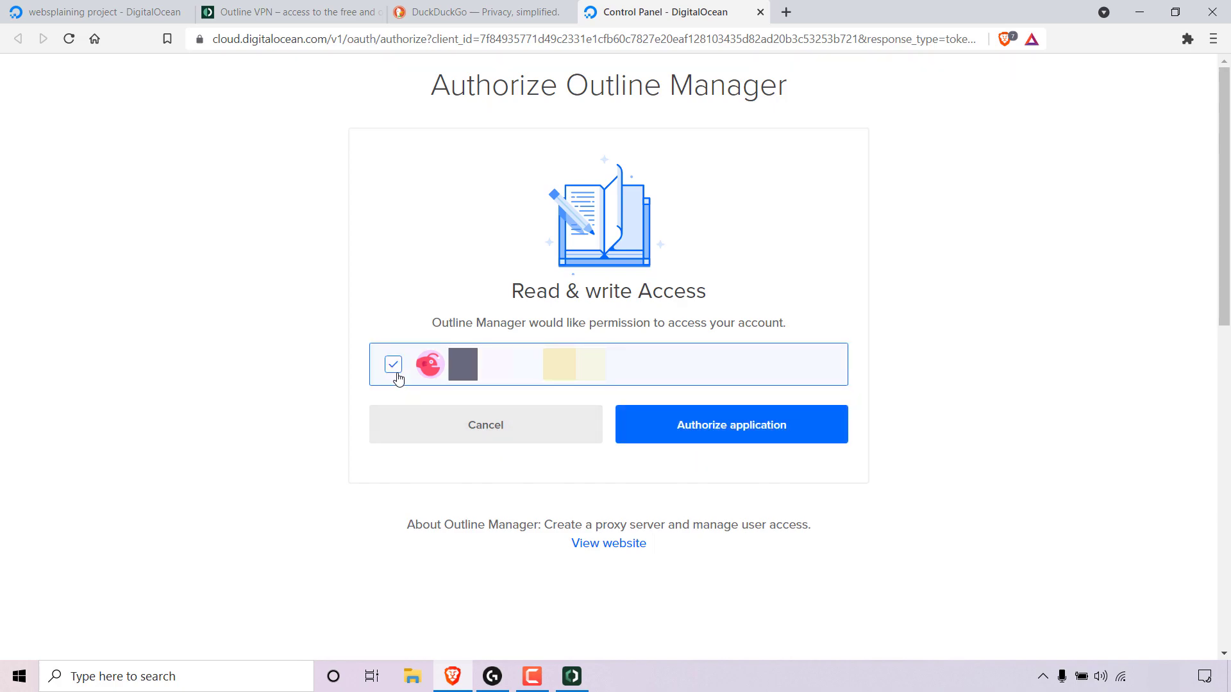
left_click(822, 428)
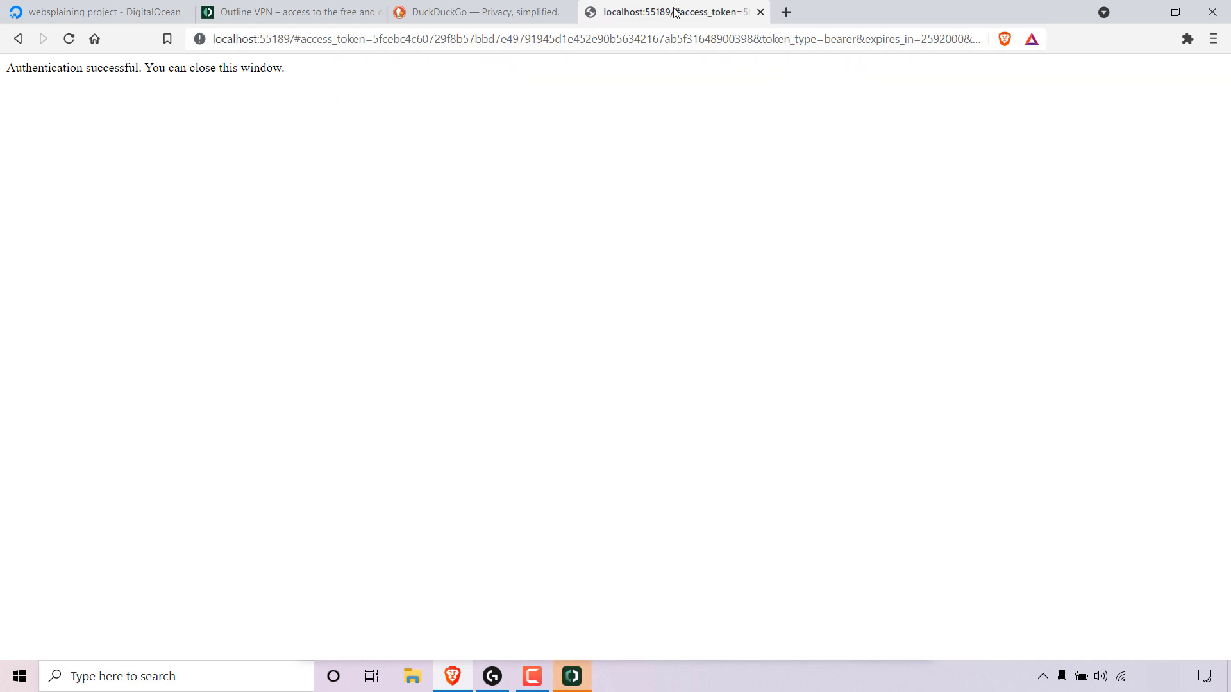
Close the authentication tab, return to Outline Manager, and set up the server in Bangalore.
left_click(760, 12)
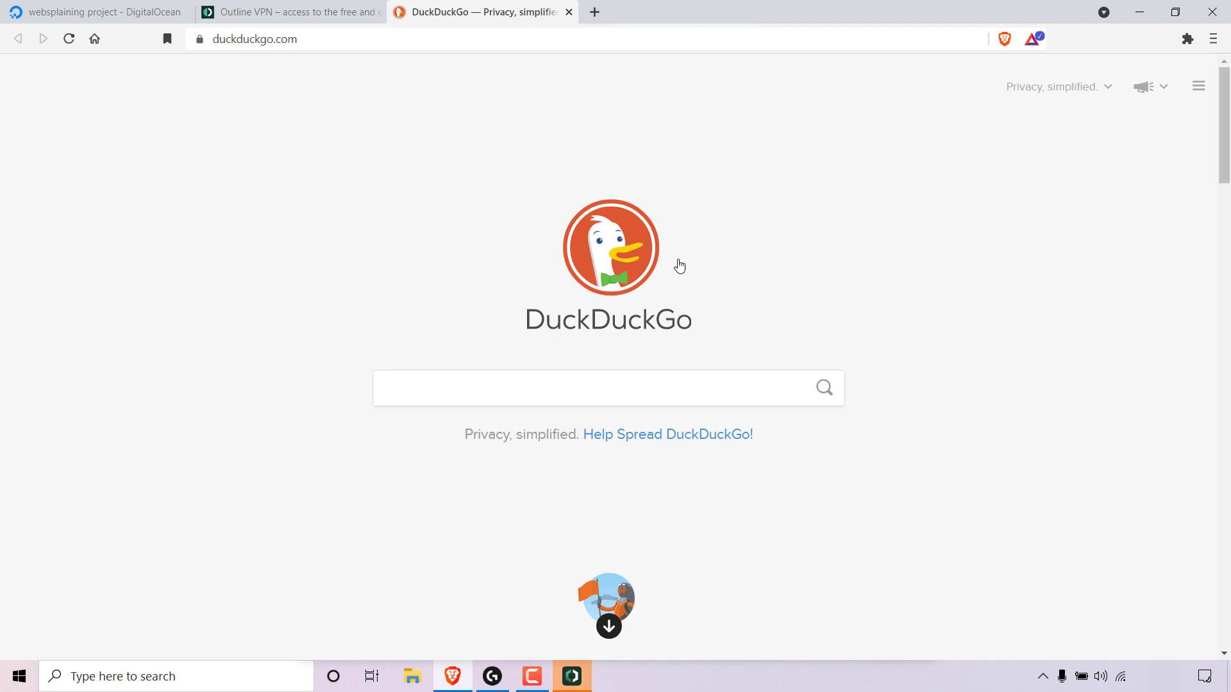
left_click(572, 674)
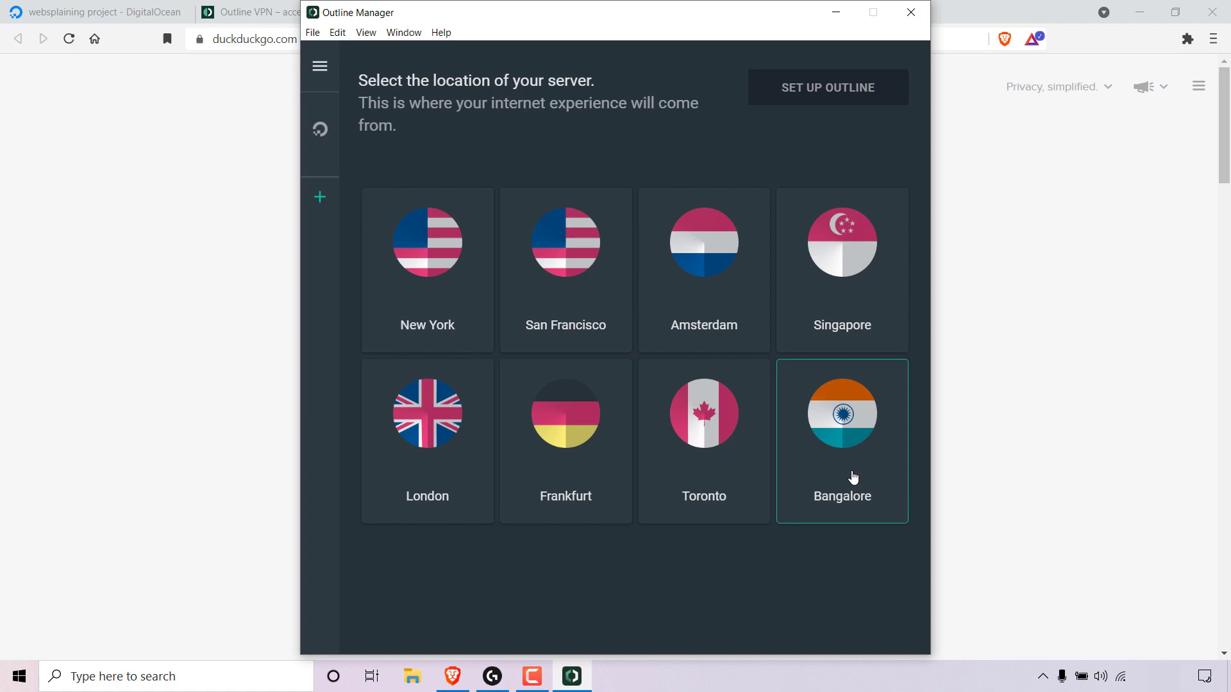
left_click(853, 478)
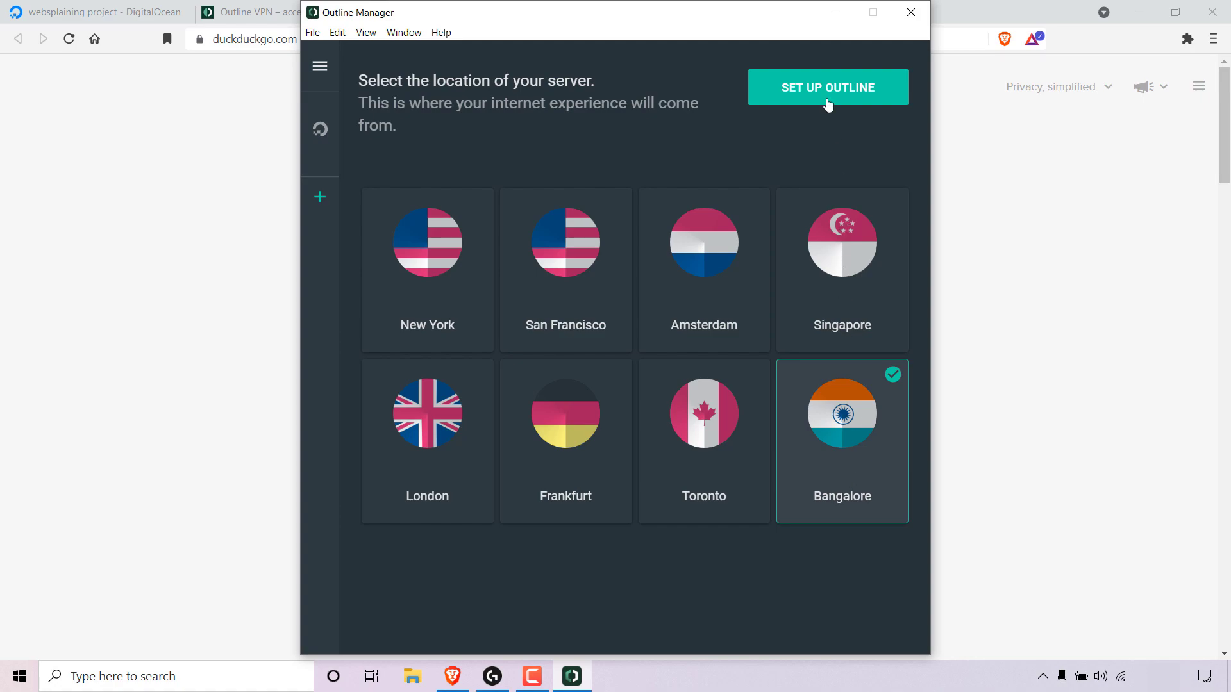
left_click(828, 102)
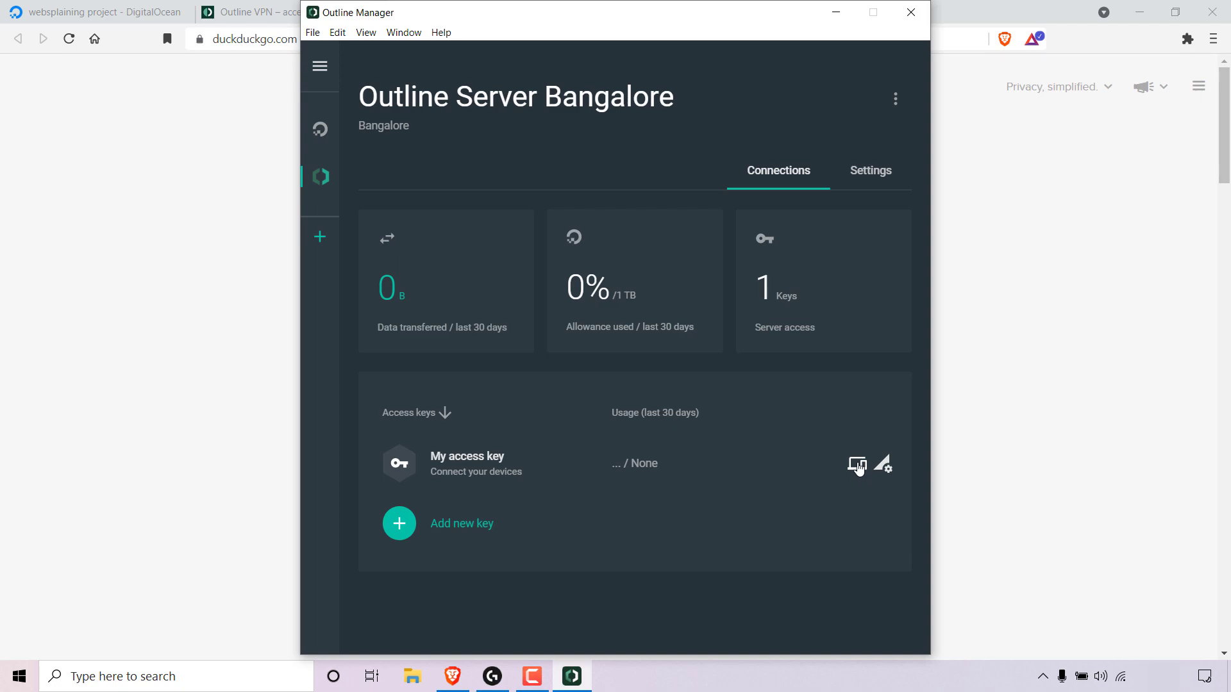
Open the connection instructions for the default access key and copy its access code.
left_click(858, 466)
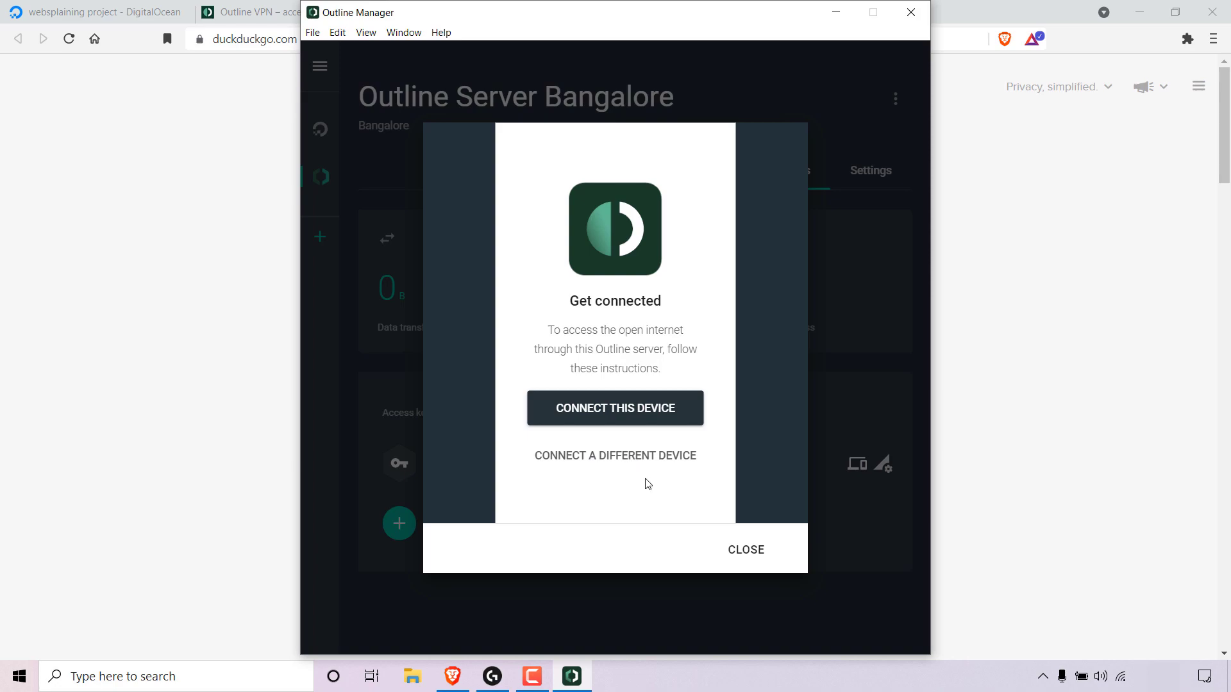
left_click(614, 418)
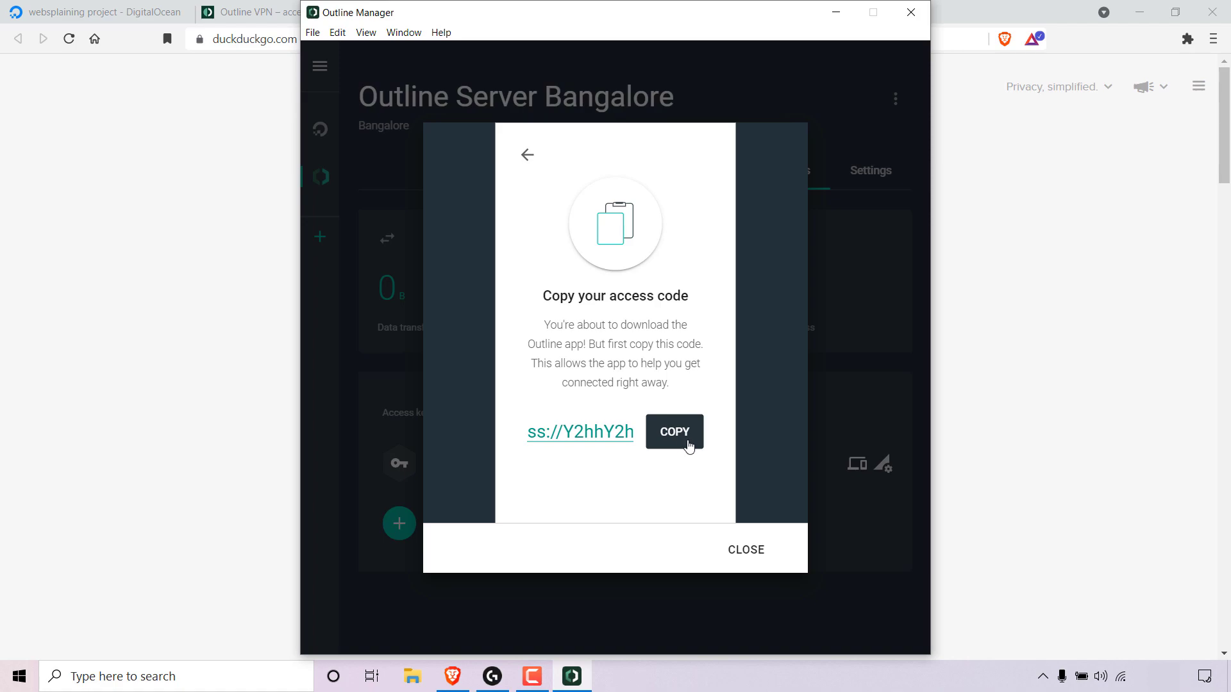
left_click(687, 441)
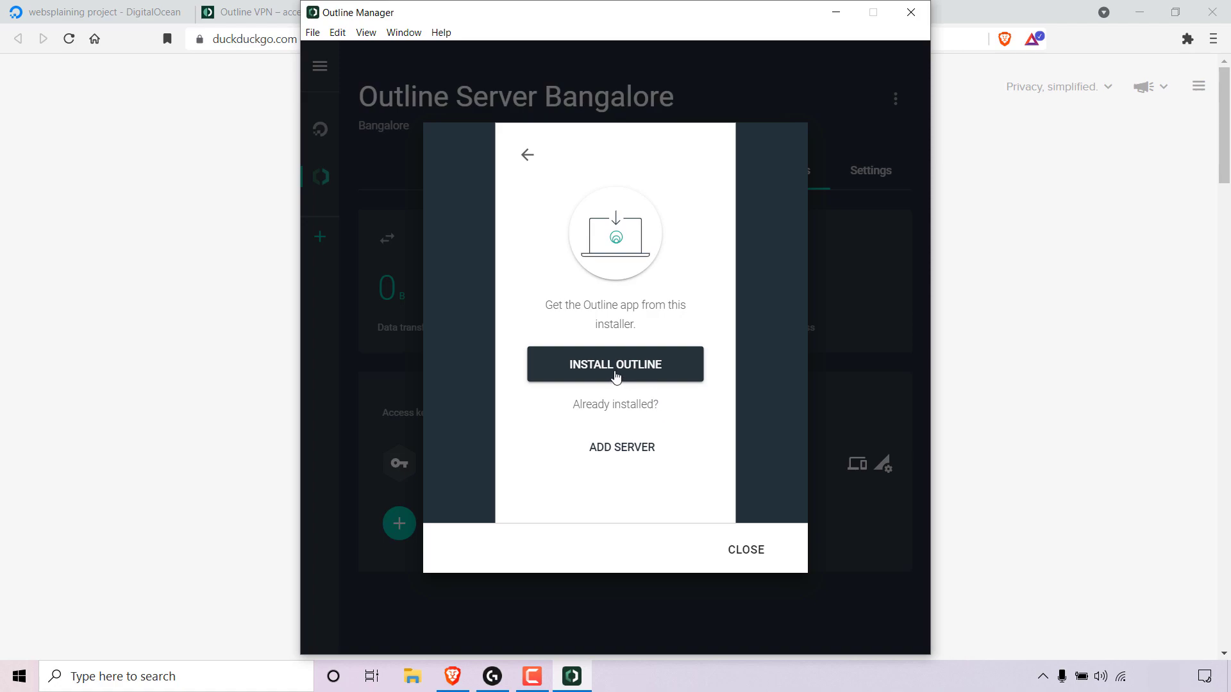
Download the Outline Client installer and save it as Outline-Client in Downloads.
left_click(617, 375)
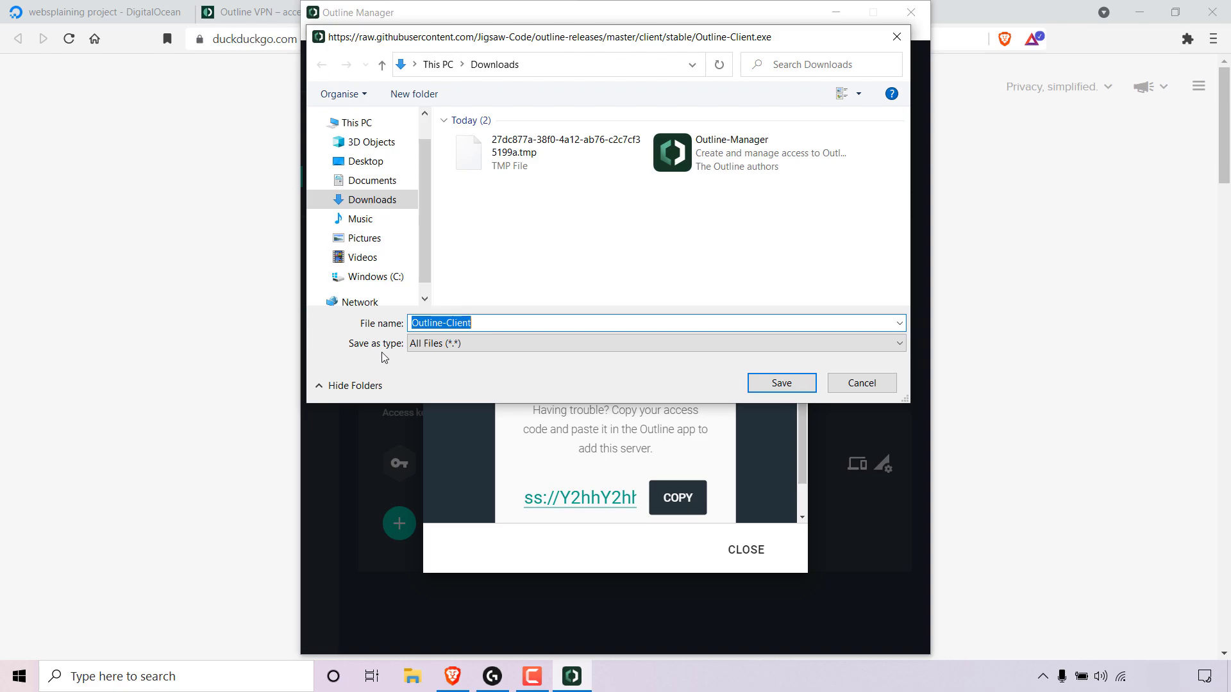
left_click(795, 384)
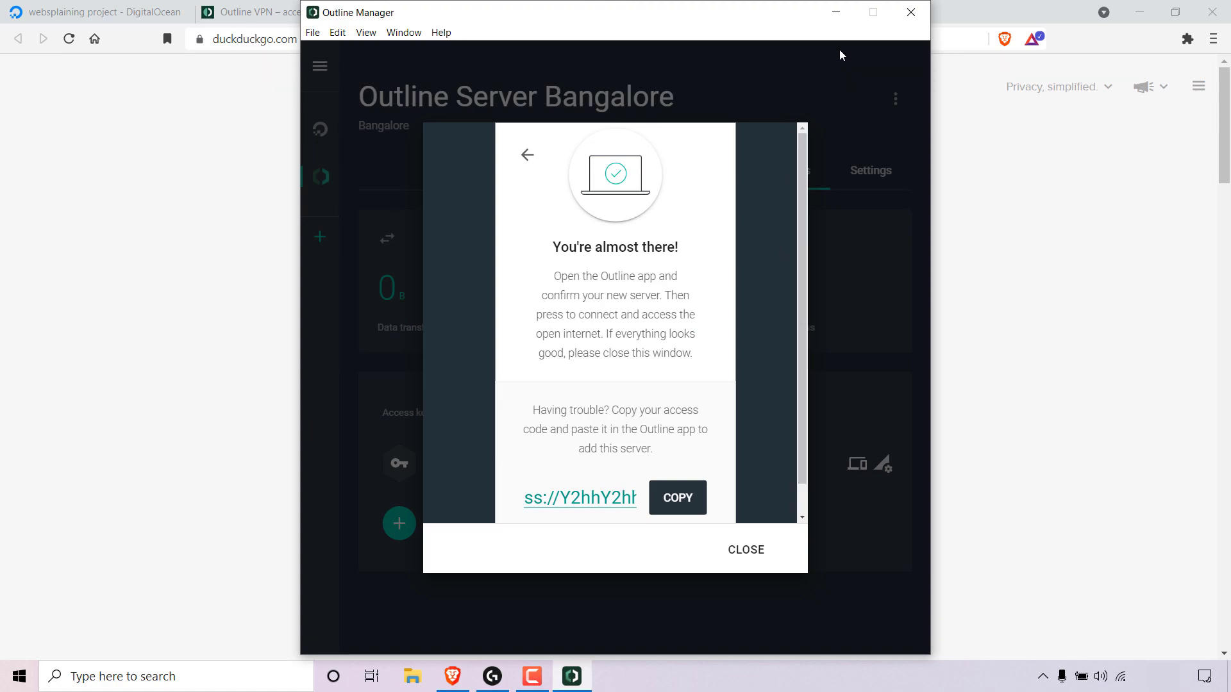
Minimize the open windows, open the Downloads folder, and launch the Outline-Client installer.
left_click(838, 14)
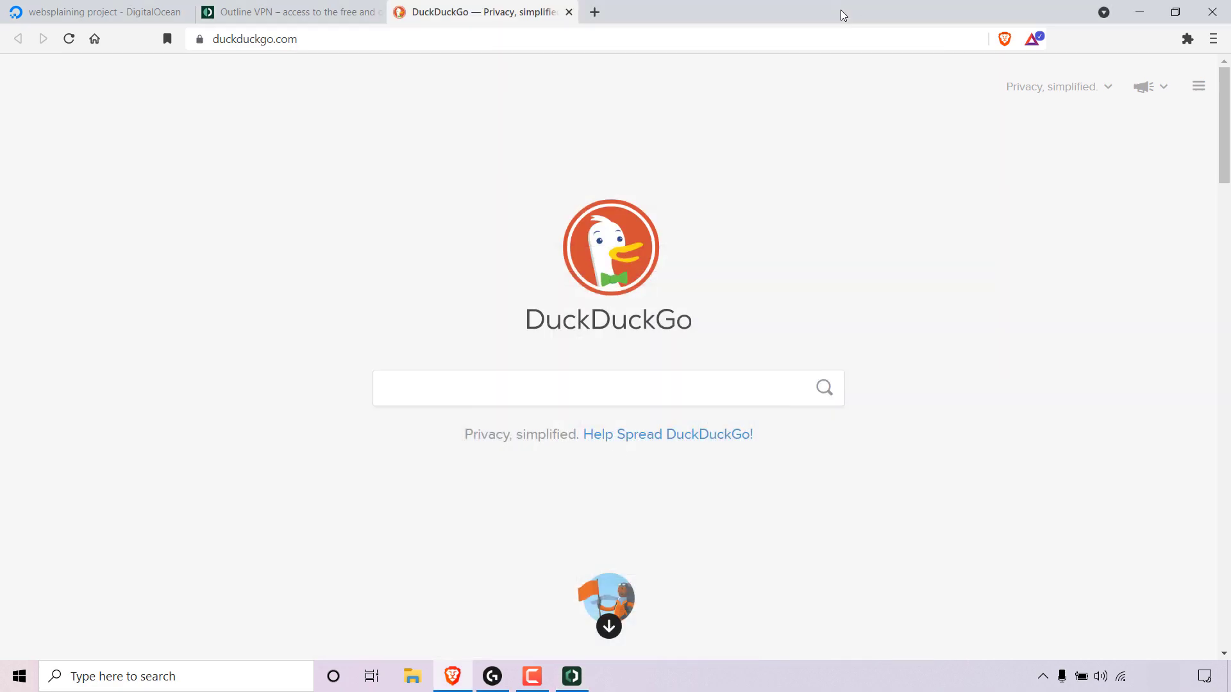
left_click(1127, 15)
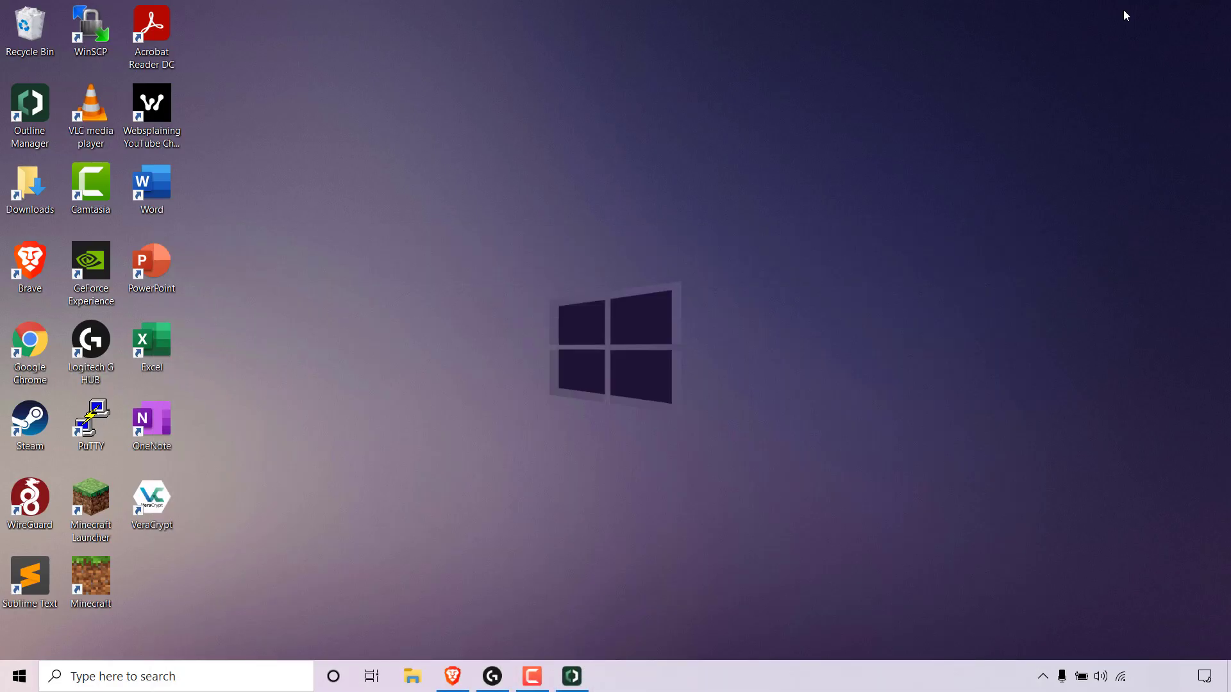
double_click(37, 186)
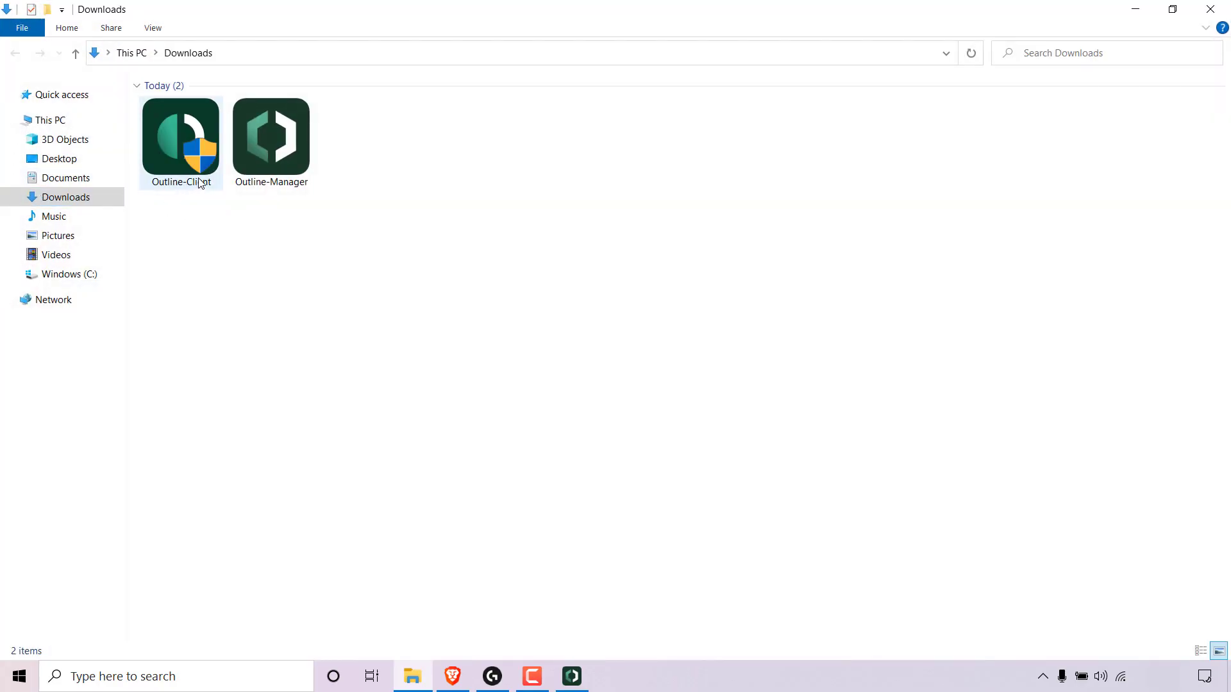
left_click(192, 155)
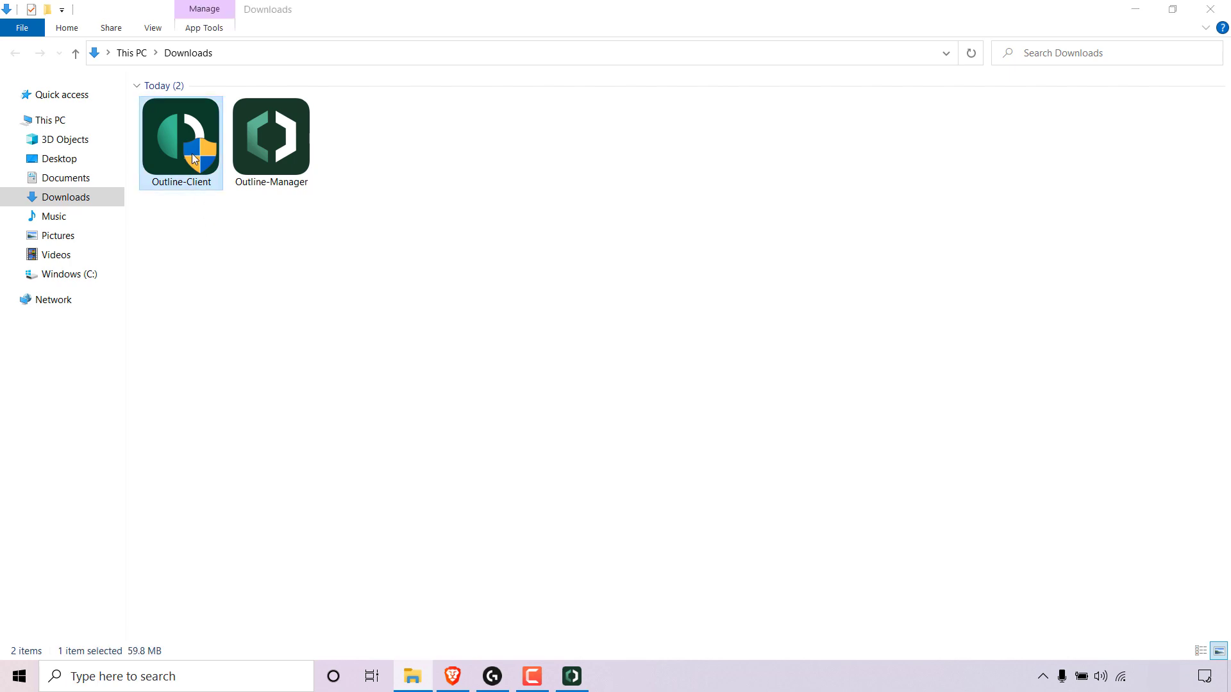
double_click(193, 155)
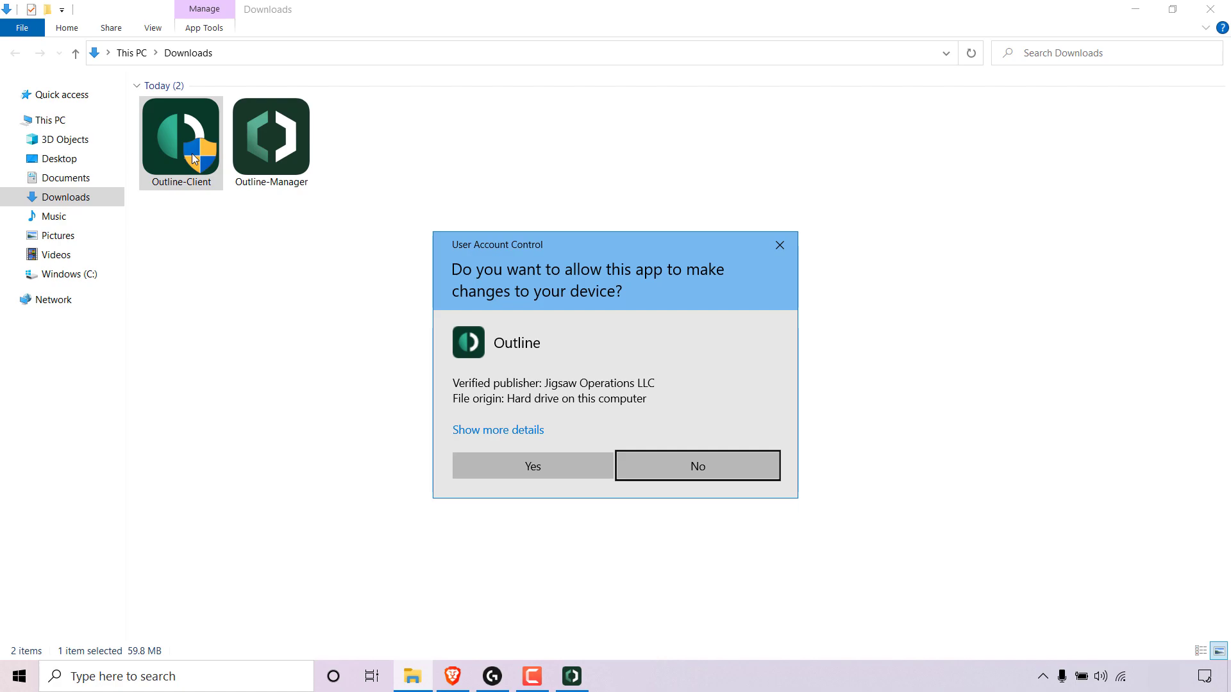
Allow the installer to make changes and add the server using the detected access key.
left_click(578, 467)
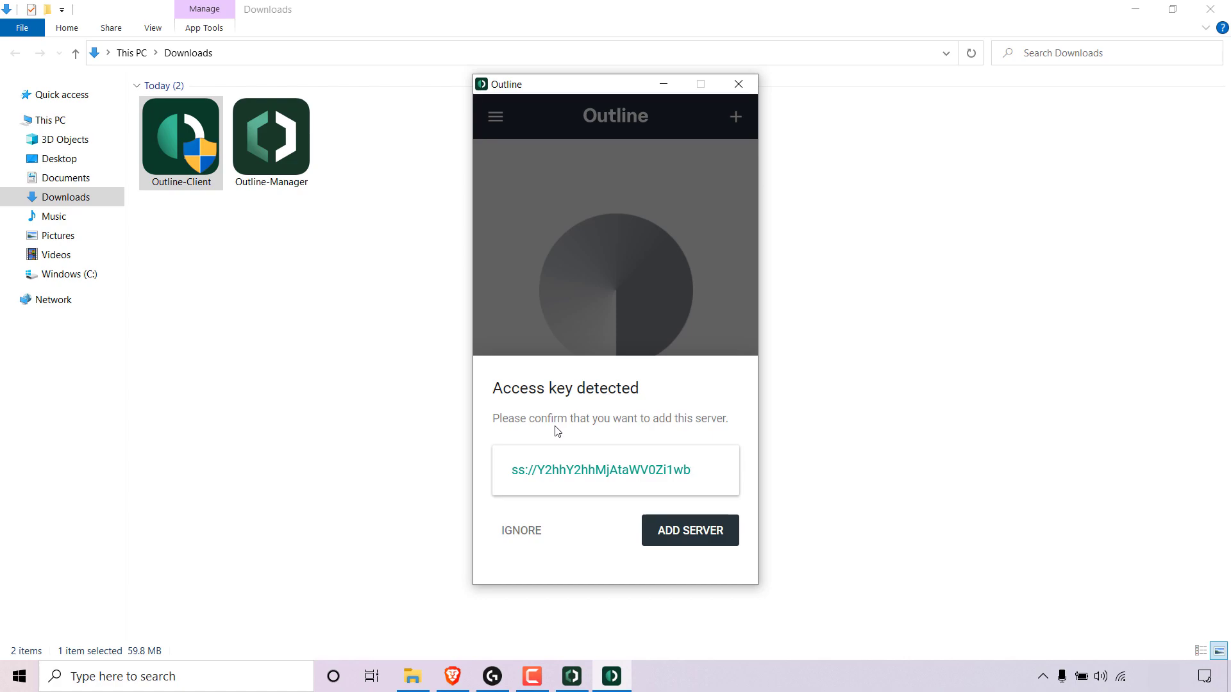
left_click(692, 543)
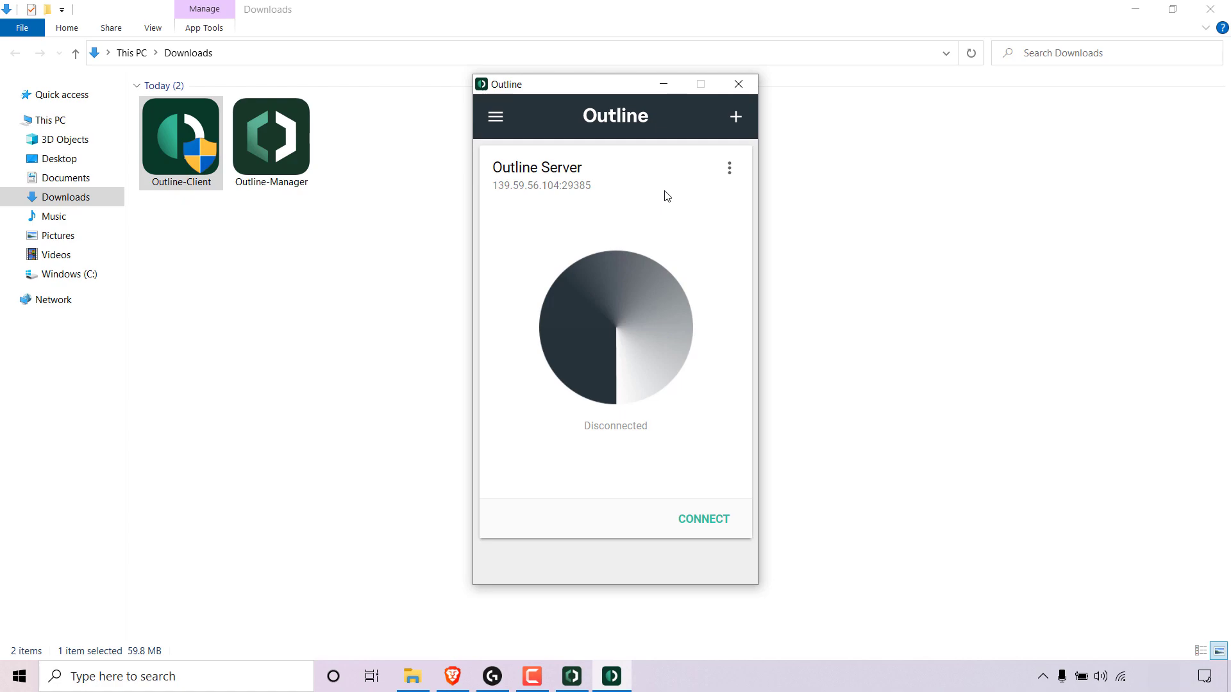
Rename the server in the Outline client to Bangalore and connect to it.
left_click(739, 175)
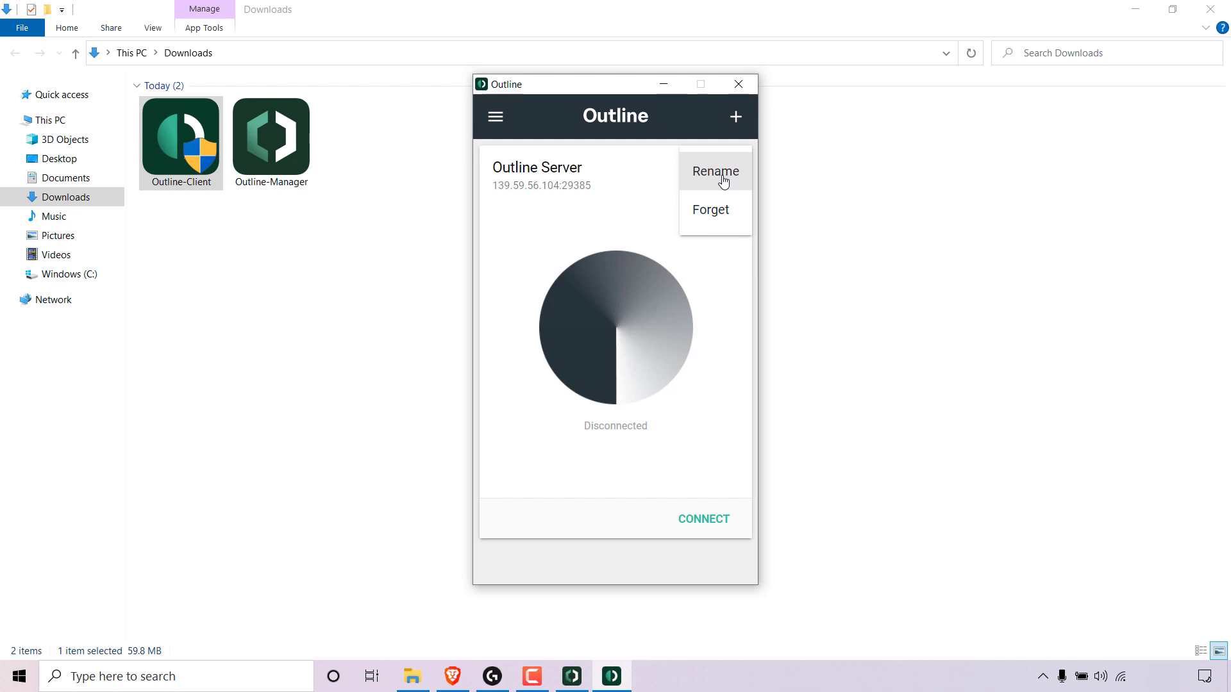
left_click(724, 182)
key("BackSpace")
key("BackSpace")
key("BackSpace")
key("BackSpace")
key("BackSpace")
key("BackSpace")
key("BackSpace")
key("BackSpace")
key("BackSpace")
key("BackSpace")
key("BackSpace")
key("BackSpace")
key("BackSpace")
key("BackSpace")
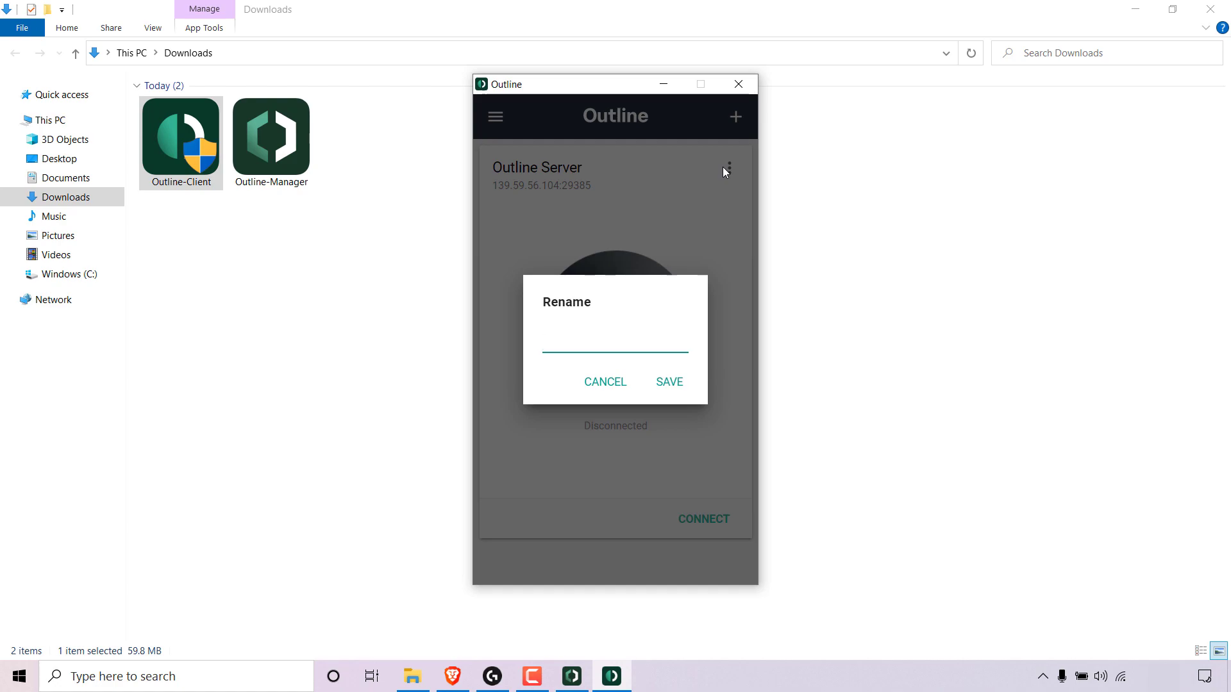
type("Bangalore")
left_click(672, 384)
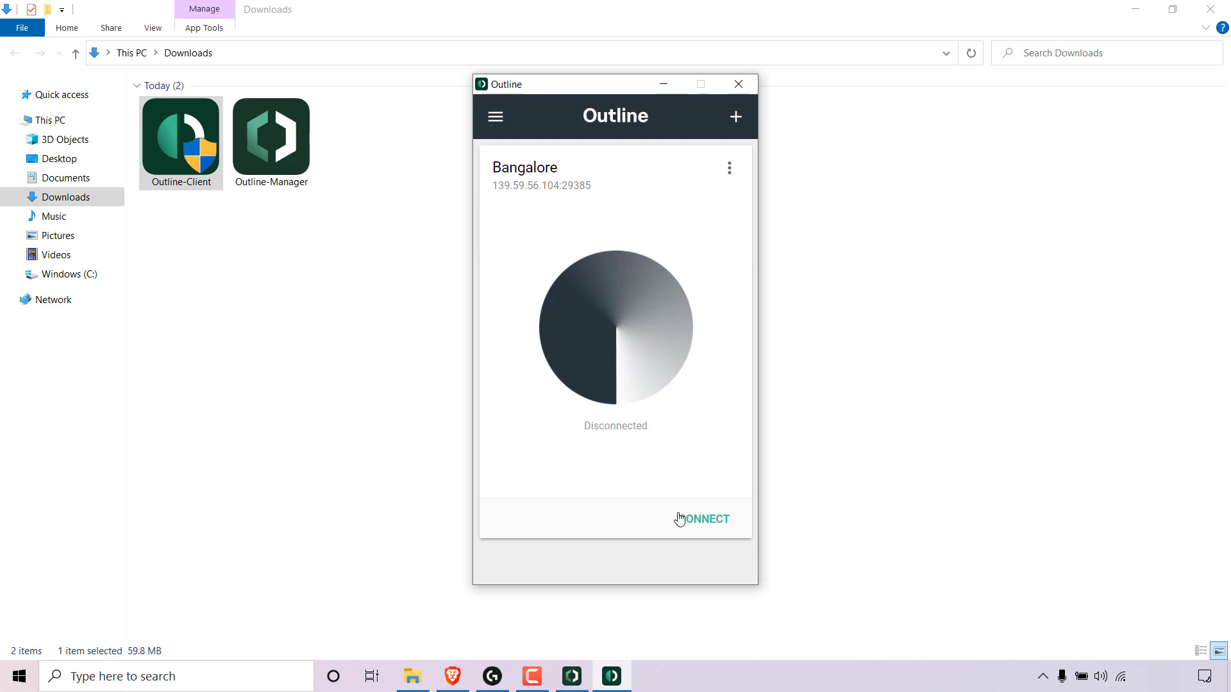
left_click(712, 529)
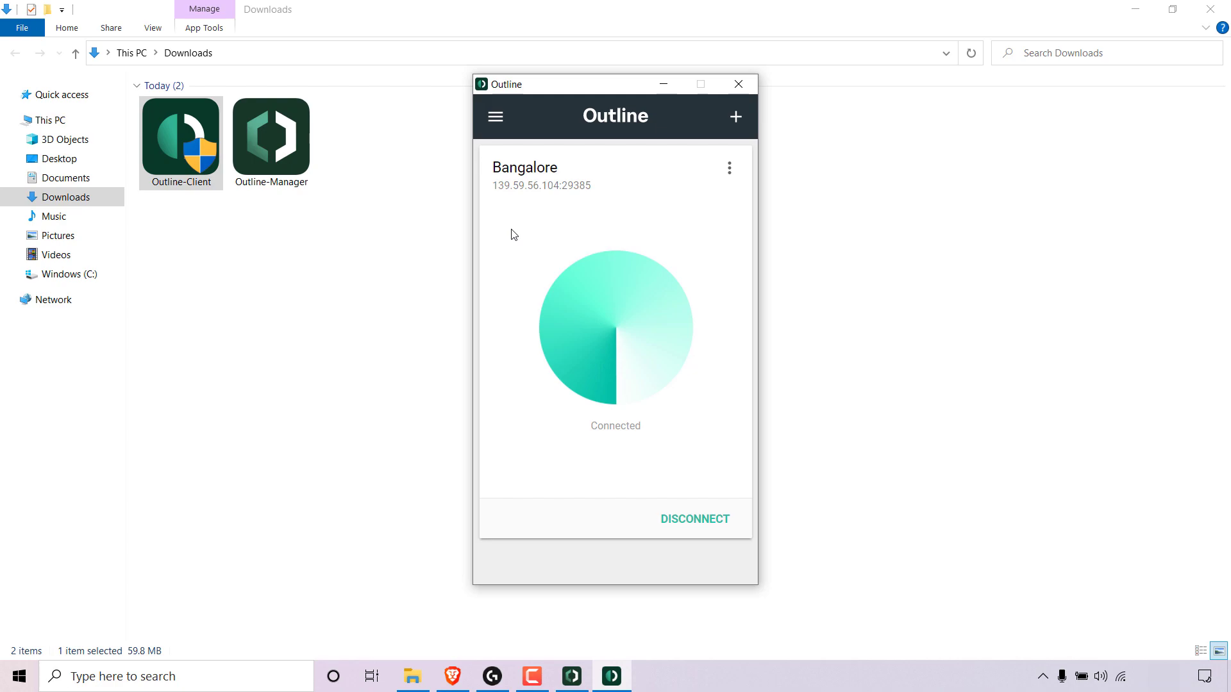
Open a new browser tab and search DuckDuckGo for what is my ip address.
left_click(450, 677)
left_click(365, 38)
left_click(491, 389)
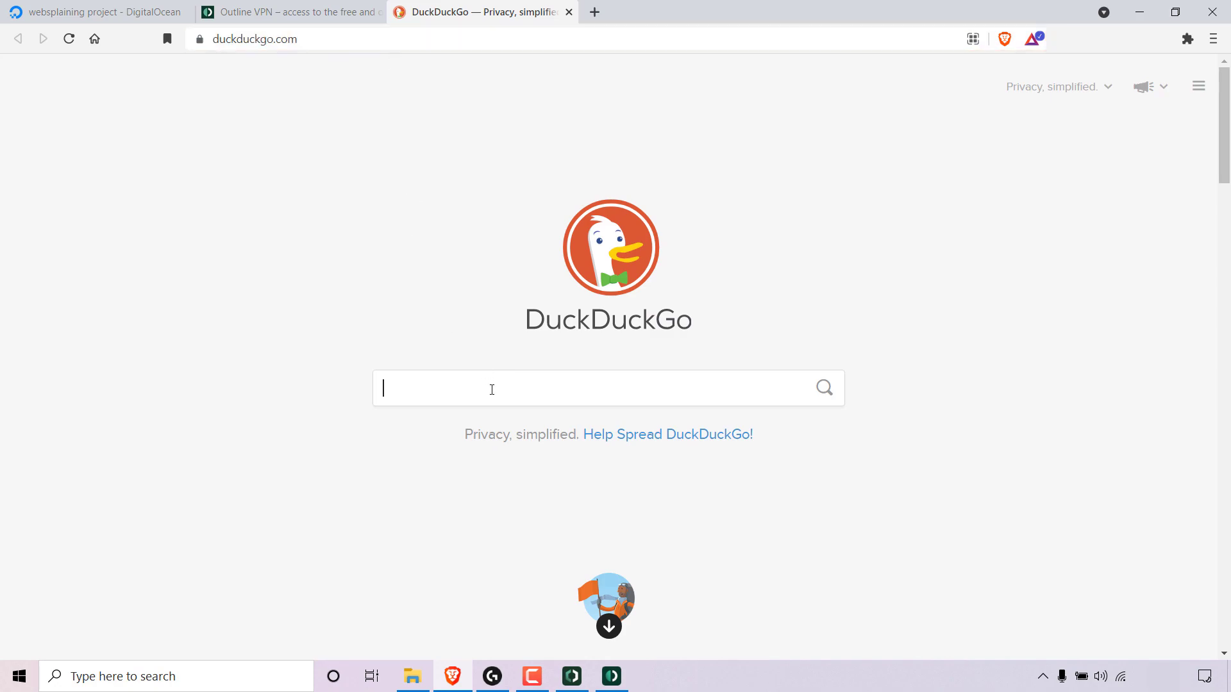
type("what ")
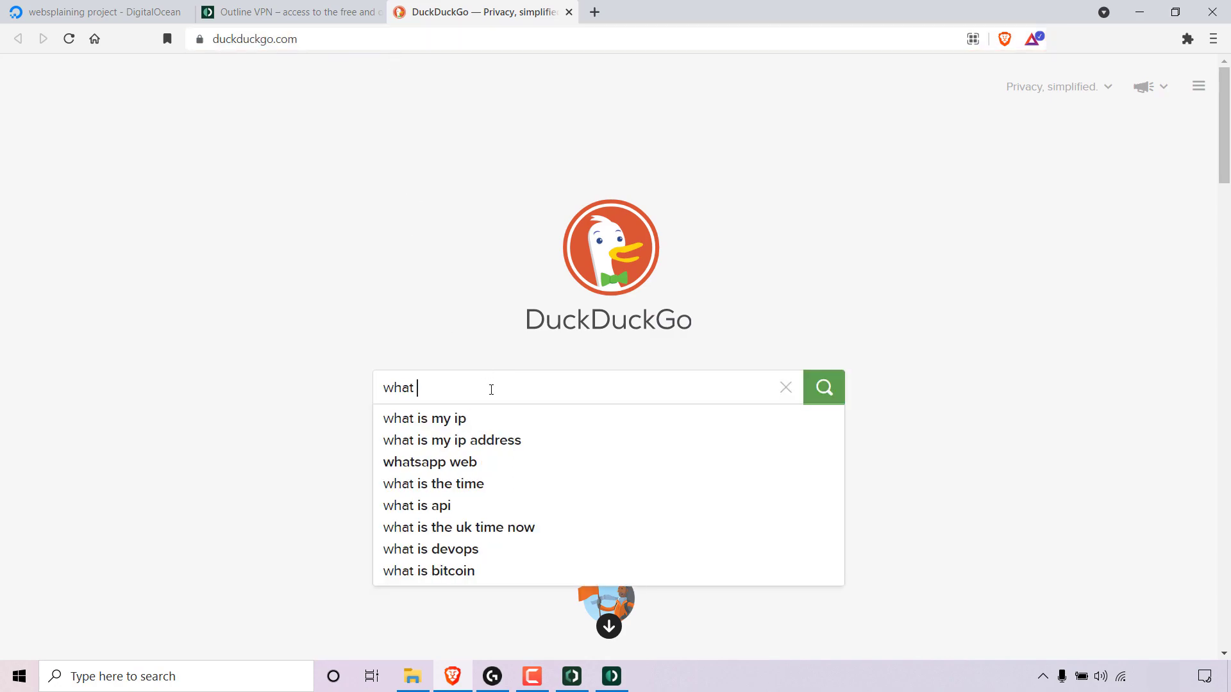
type("is my ip address")
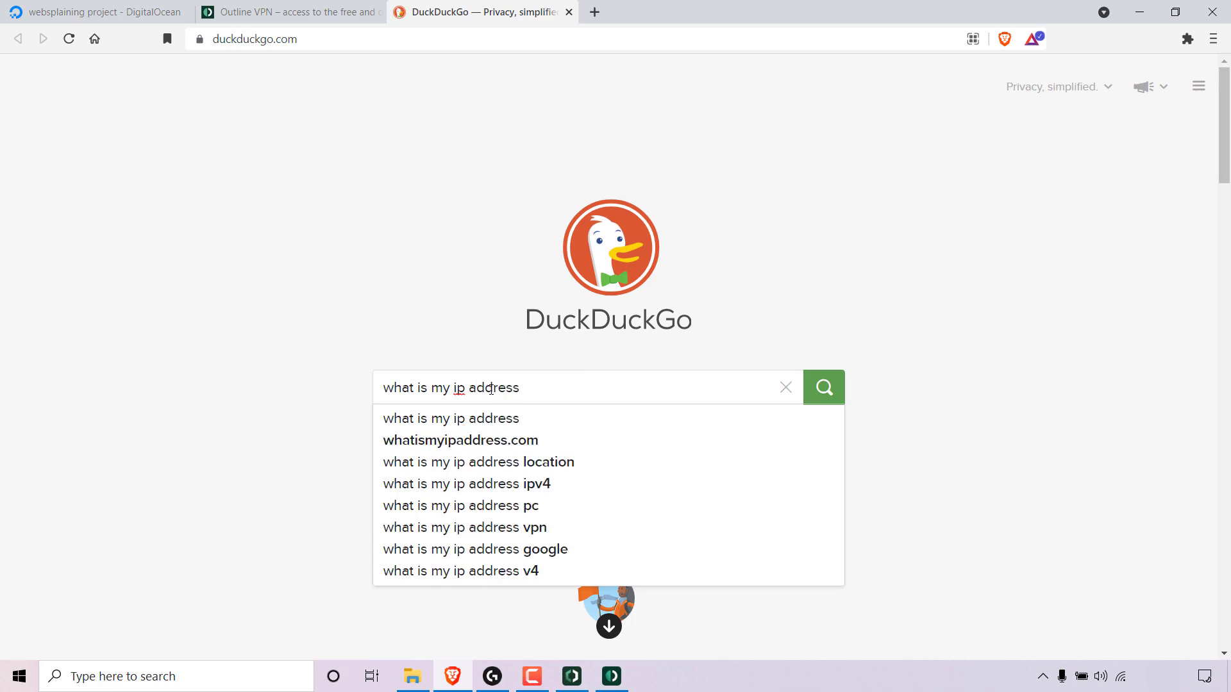
key("Return")
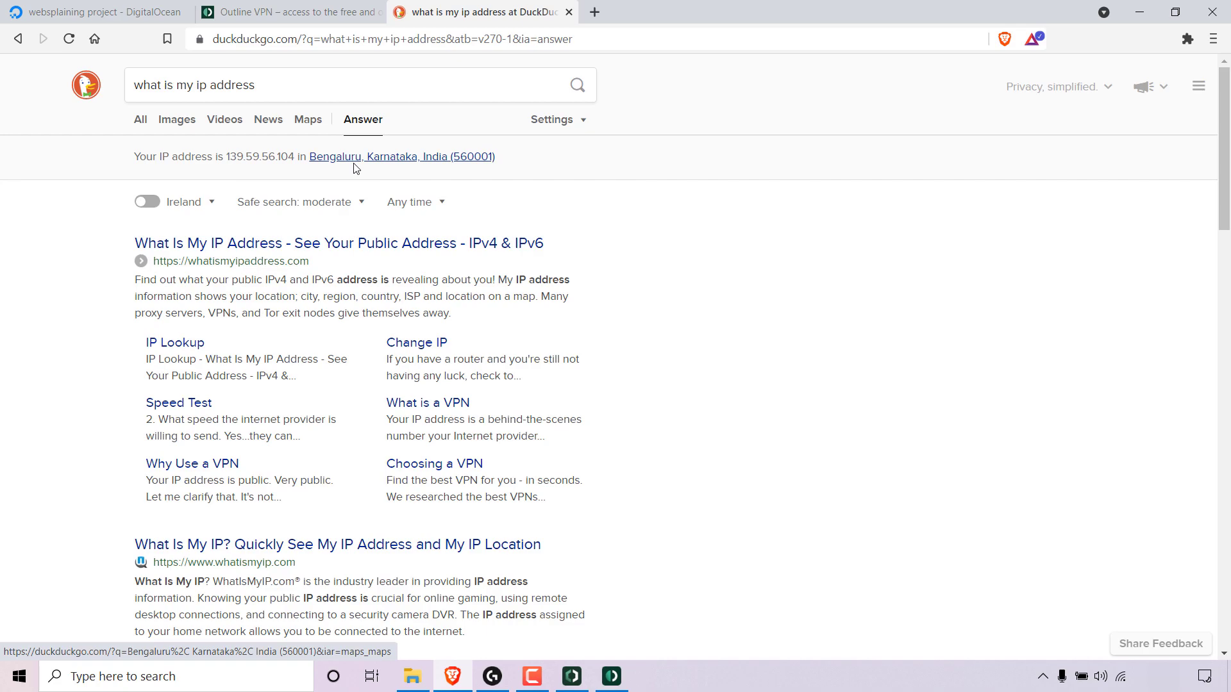
Place the Outline window beside the search result, highlight the server's IP, and disconnect from the server.
left_click(612, 676)
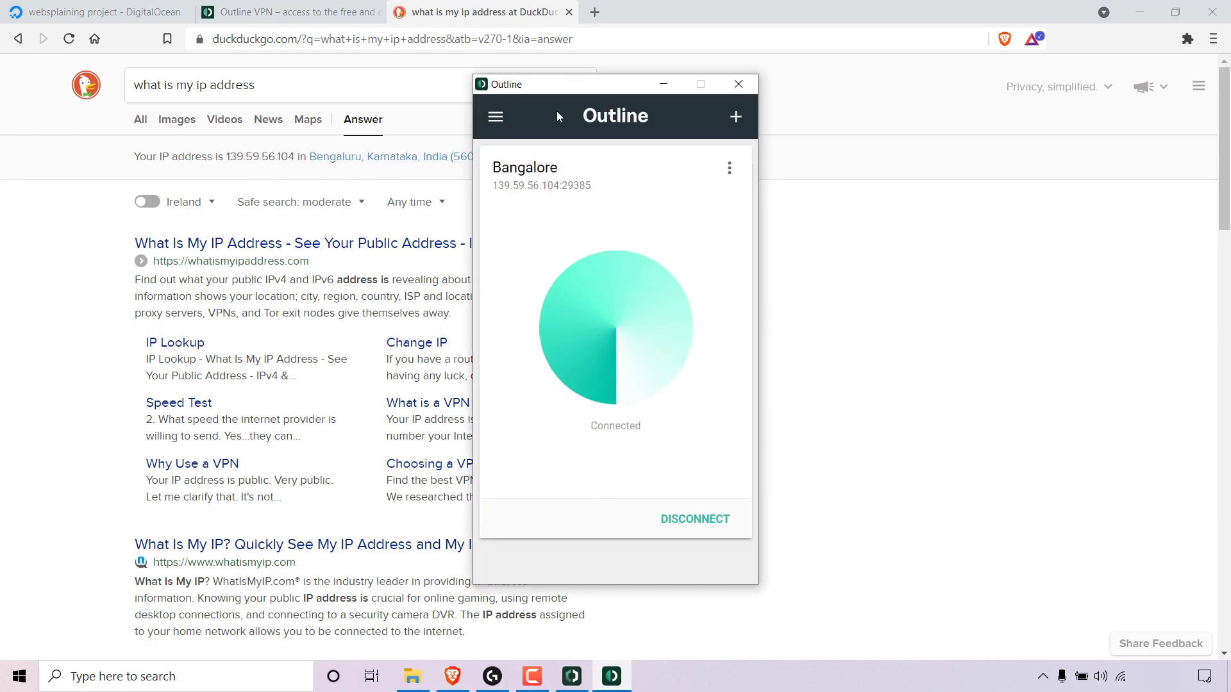
left_click_drag(561, 85, 457, 43)
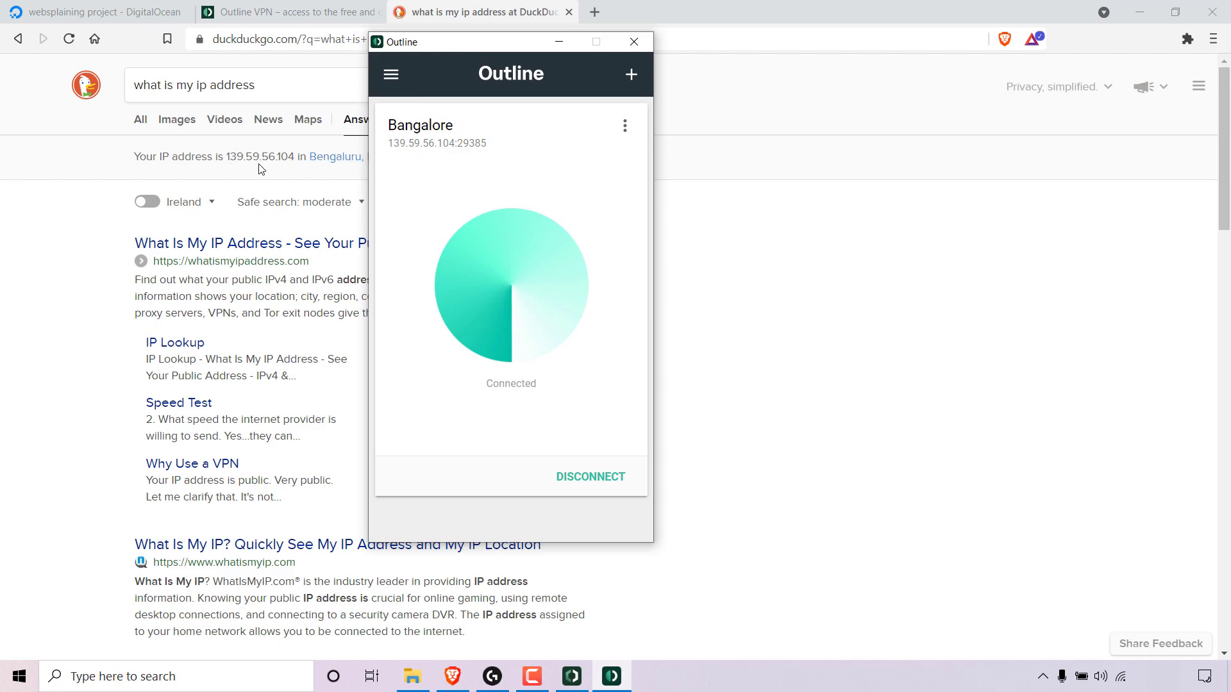
left_click_drag(388, 143, 456, 144)
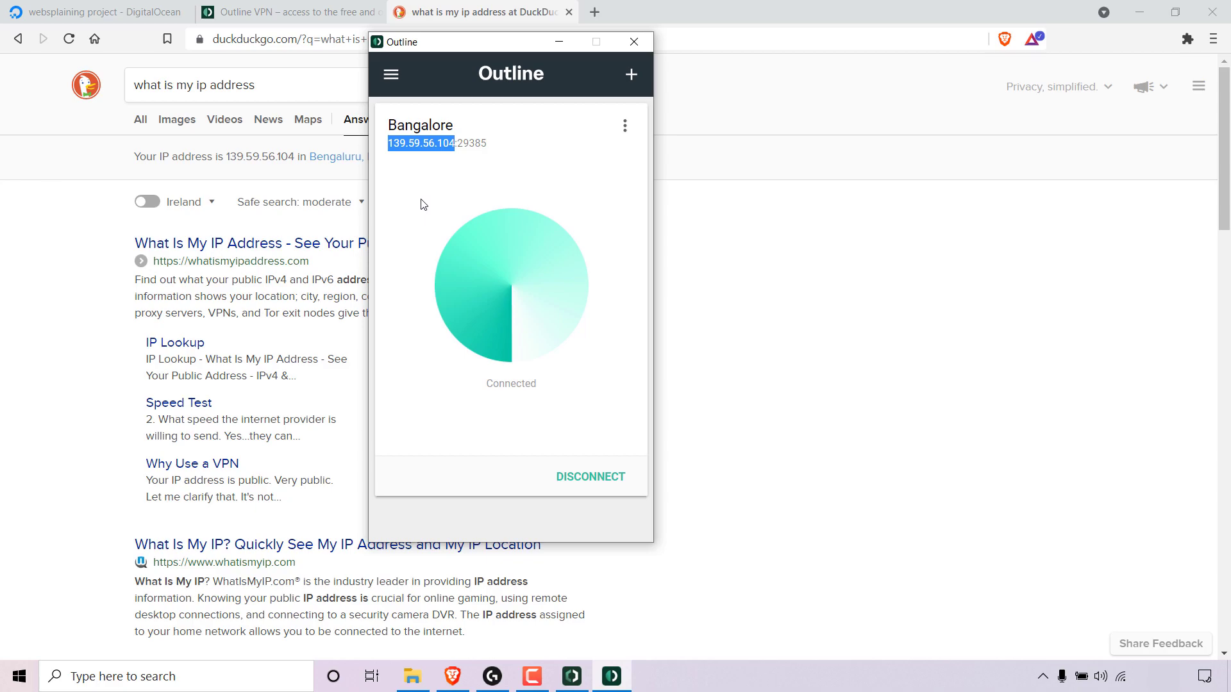
left_click(591, 477)
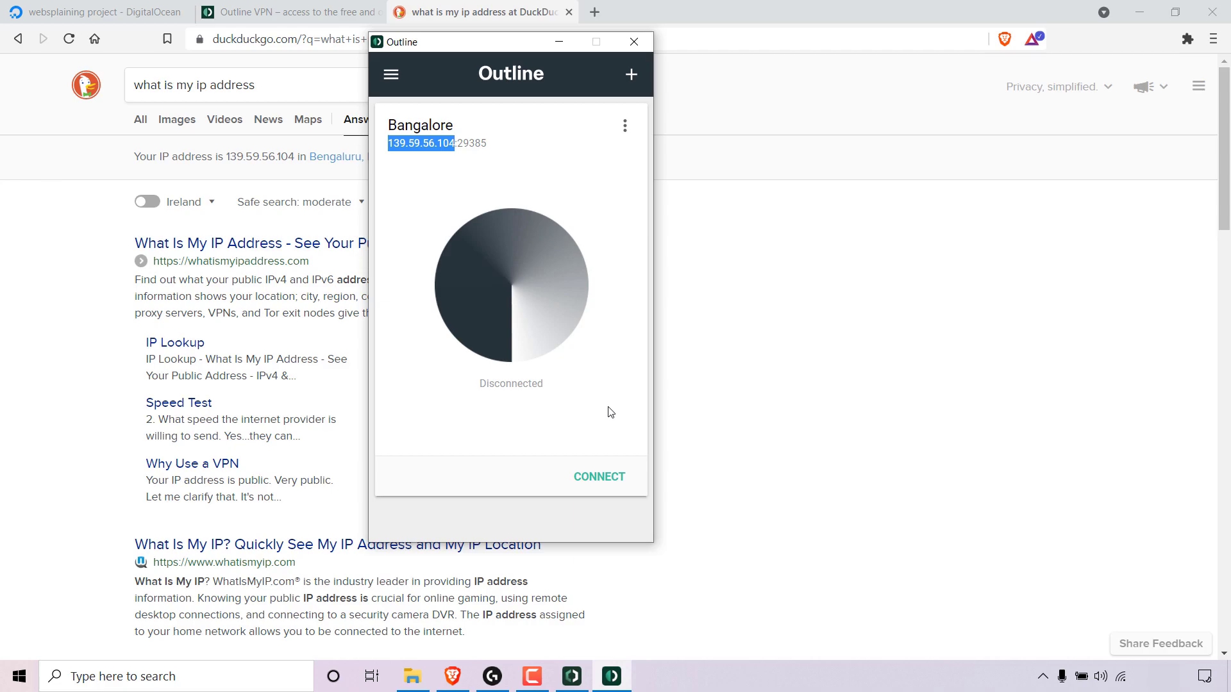
left_click(512, 150)
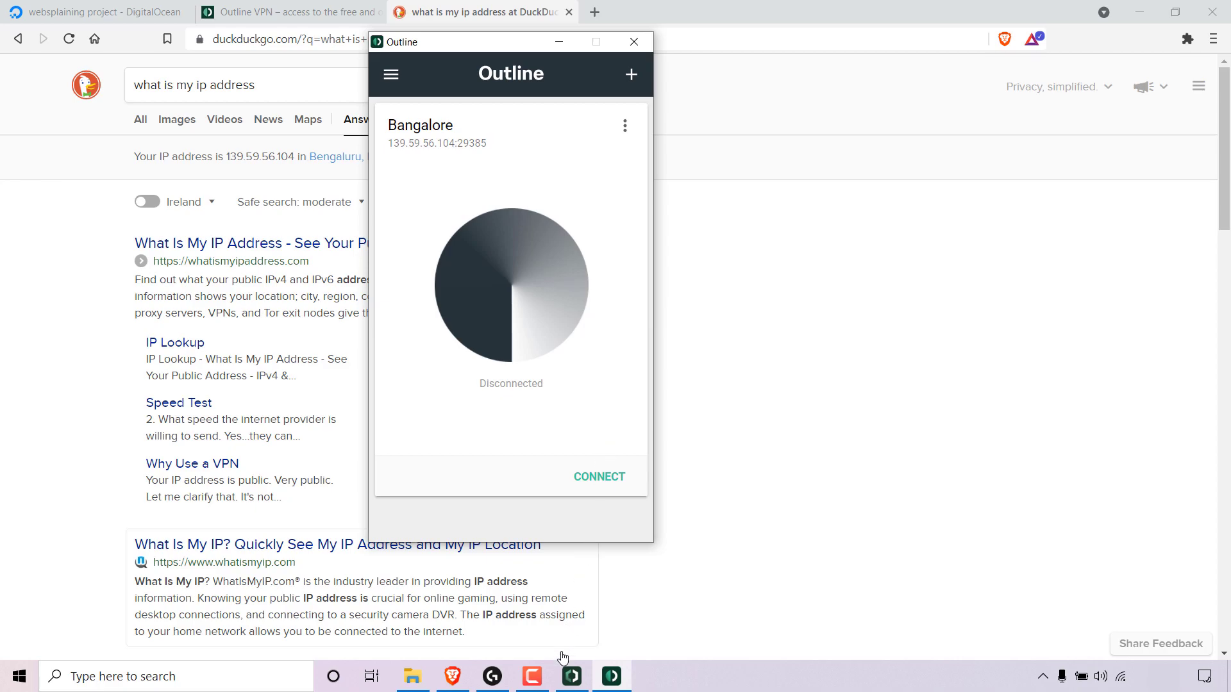
Close the connection dialog in Outline Manager and add a new access key named after the user.
left_click(572, 677)
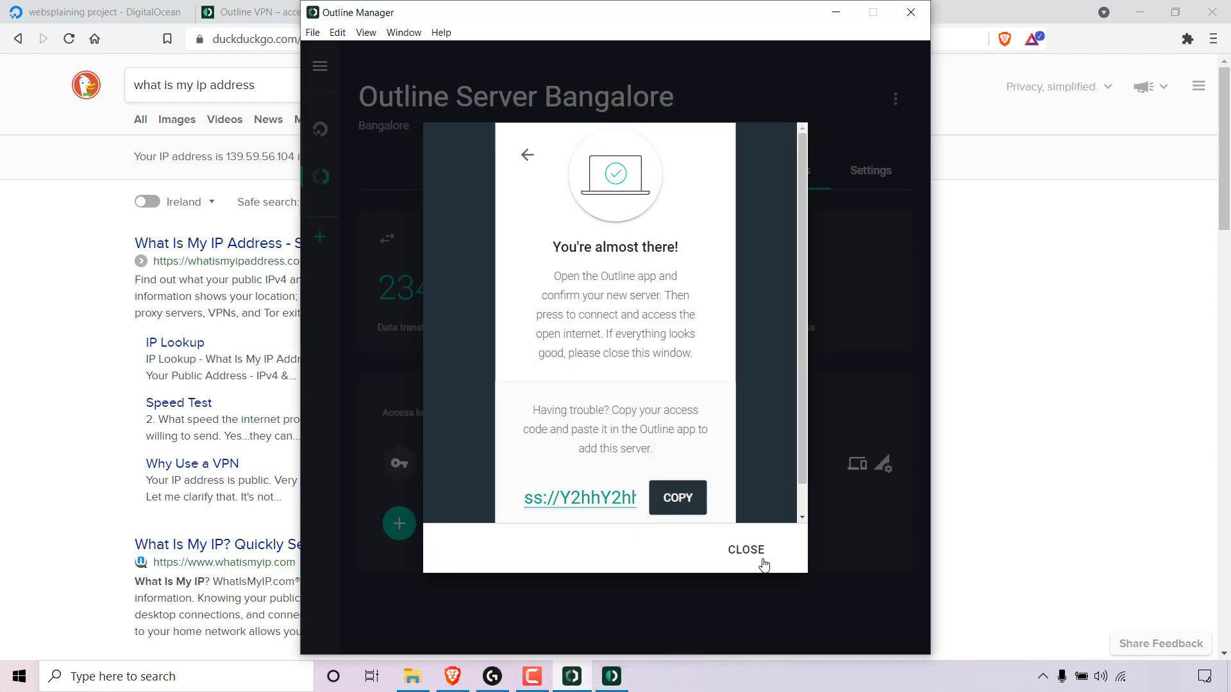
left_click(762, 558)
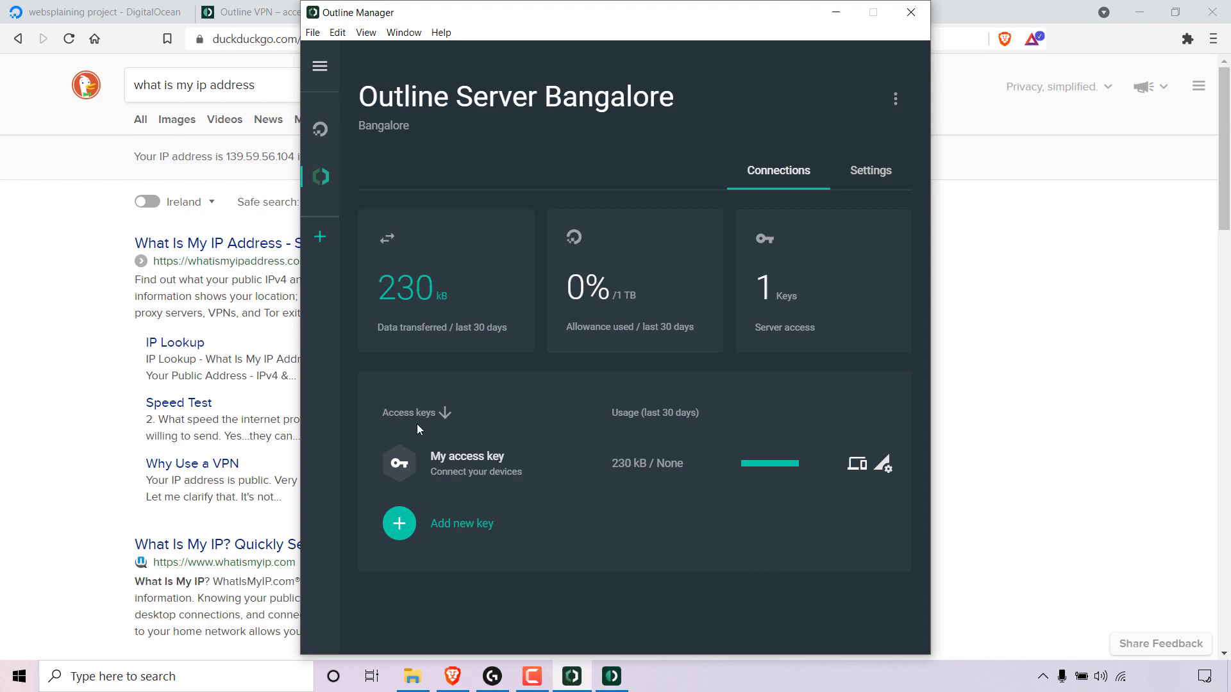
left_click(462, 524)
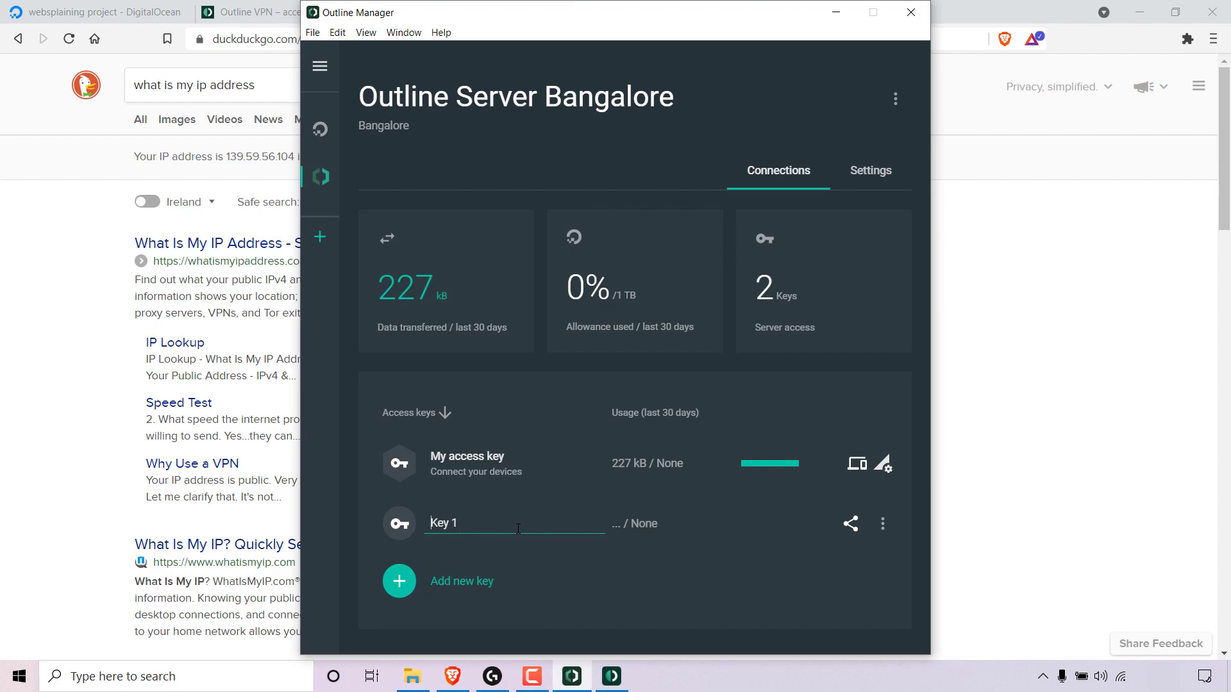
type("J")
key("Caps_Lock")
type("ohn")
key("Return")
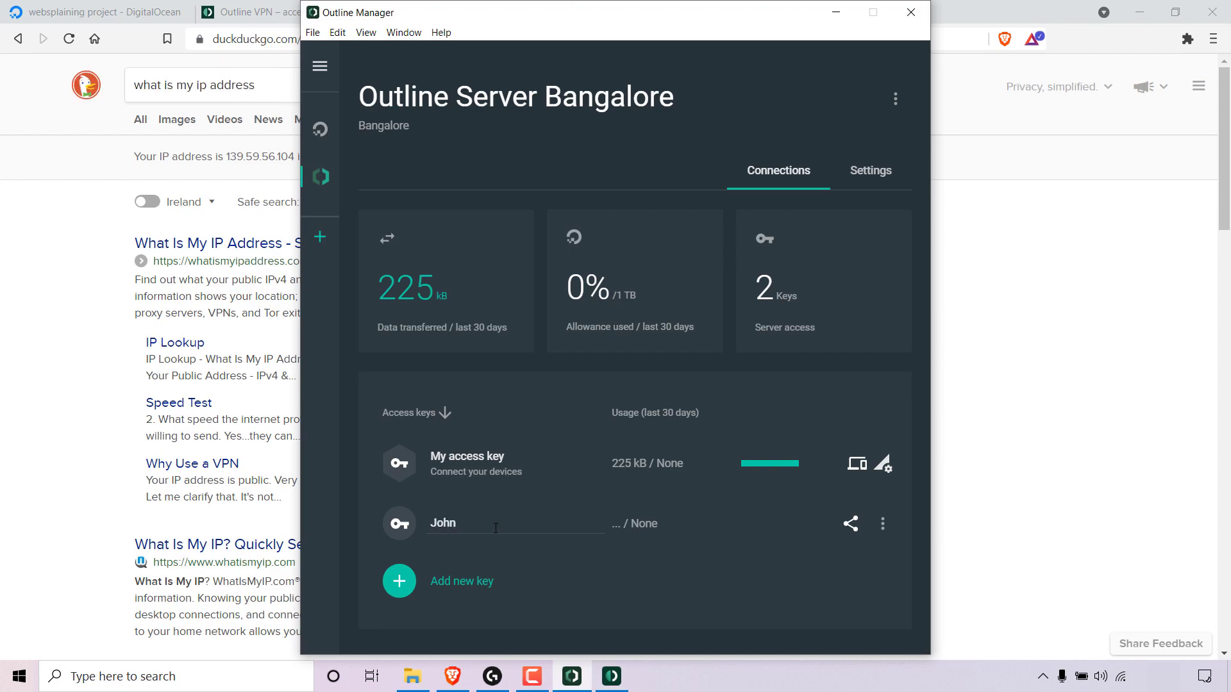
Set a custom data limit of 50 GB on the new access key.
left_click(885, 530)
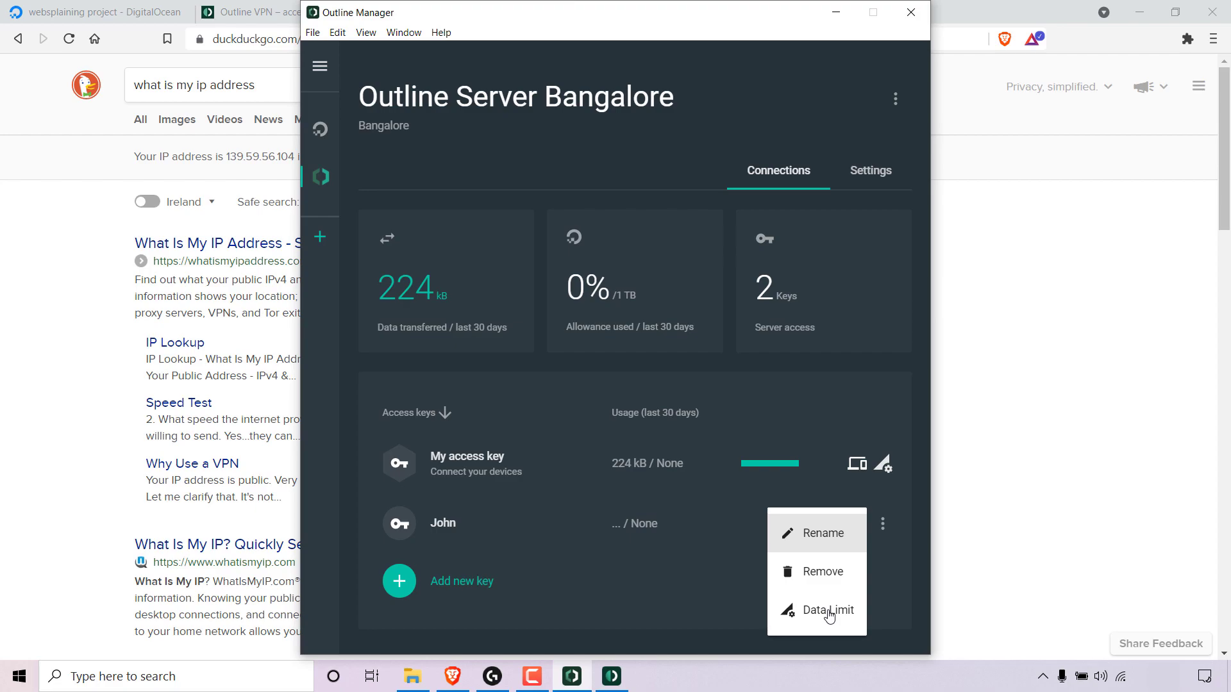
left_click(828, 611)
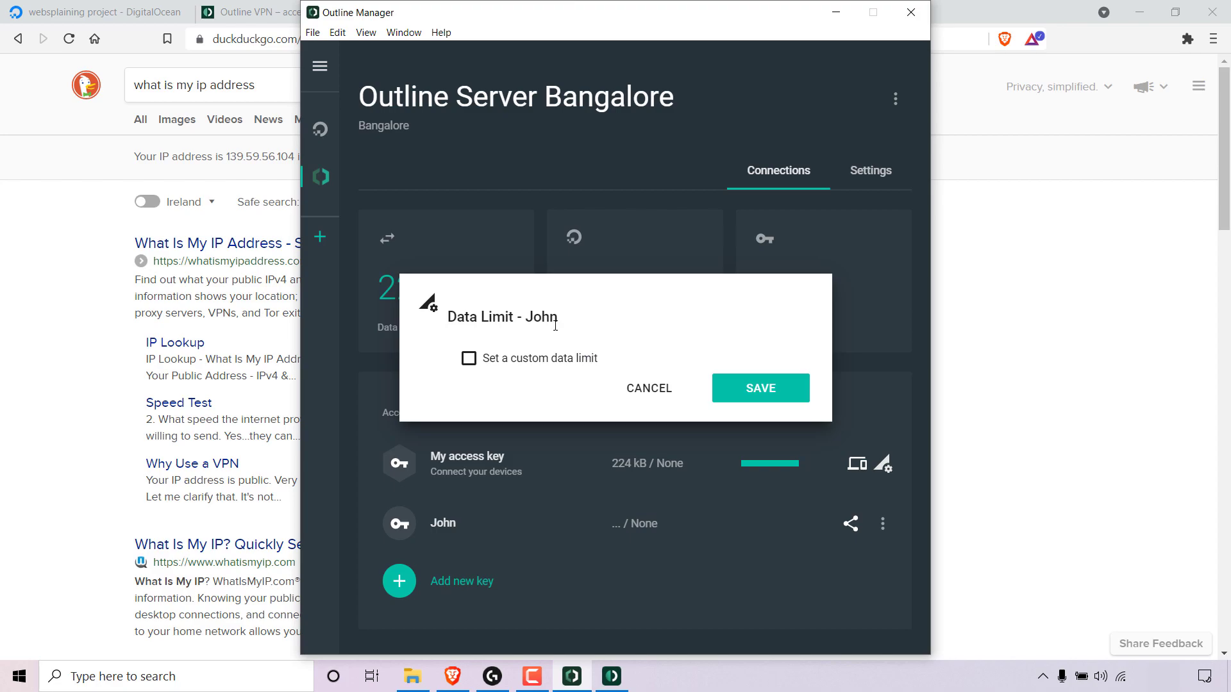
left_click(473, 368)
left_click(491, 401)
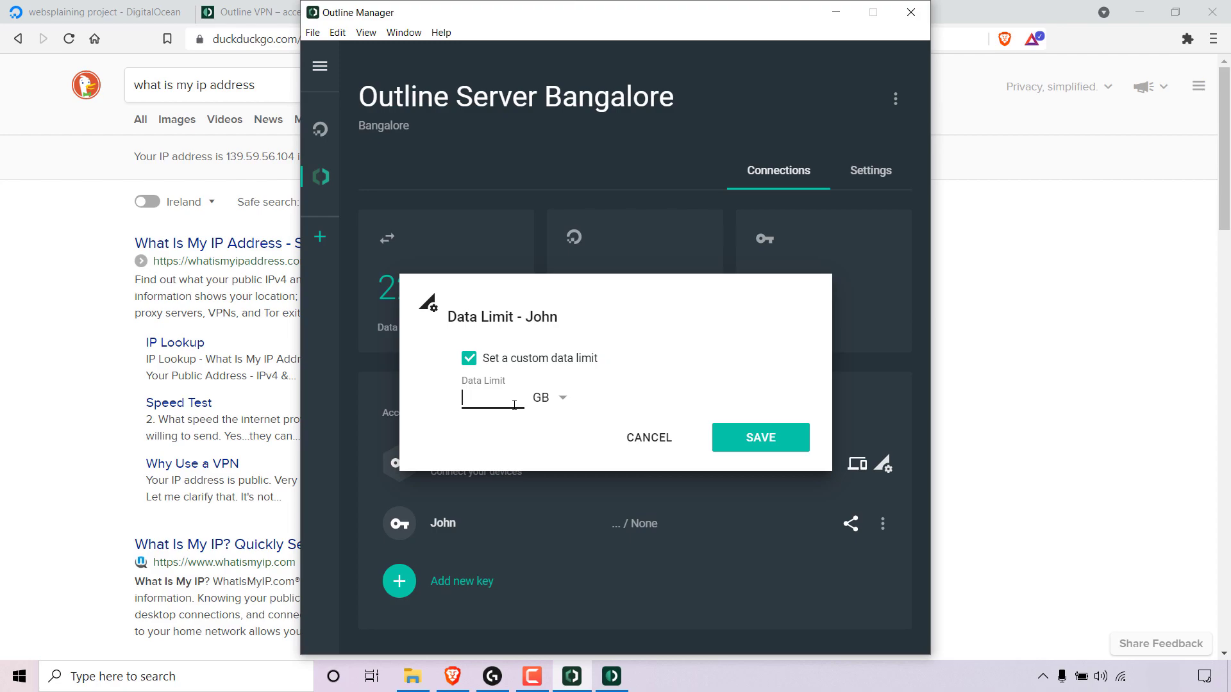
type("50")
left_click(789, 450)
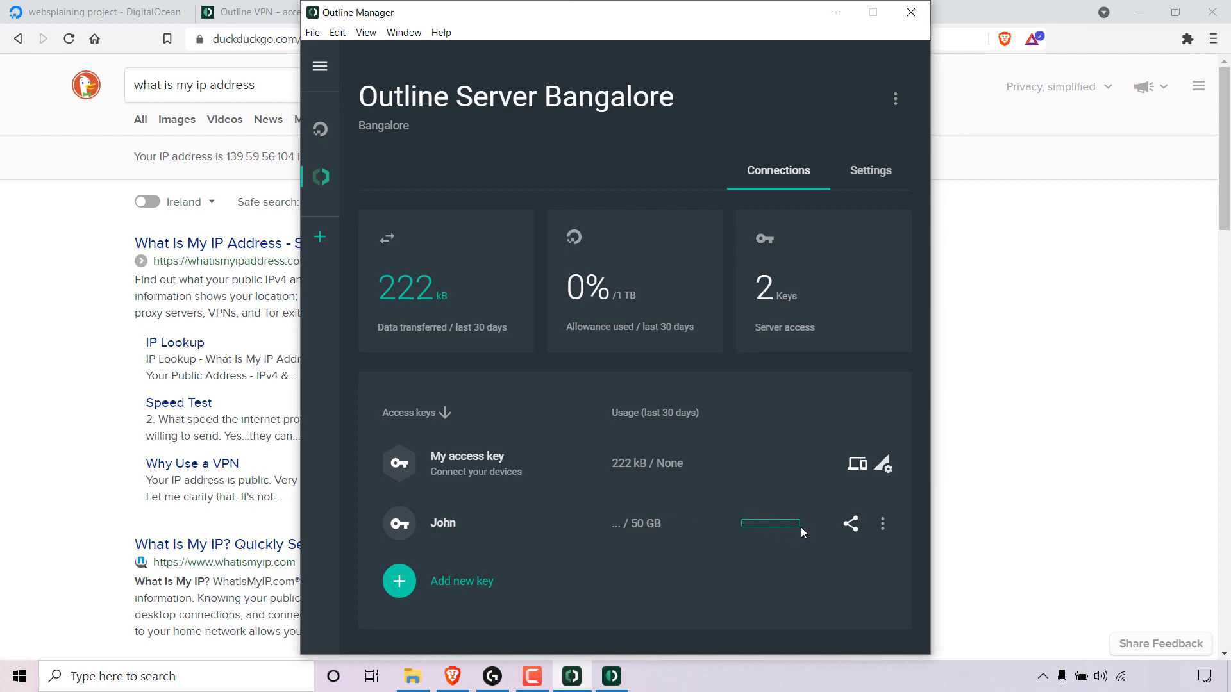
Open the new key's share dialog, review the invitation text, and copy the invitation.
left_click(851, 530)
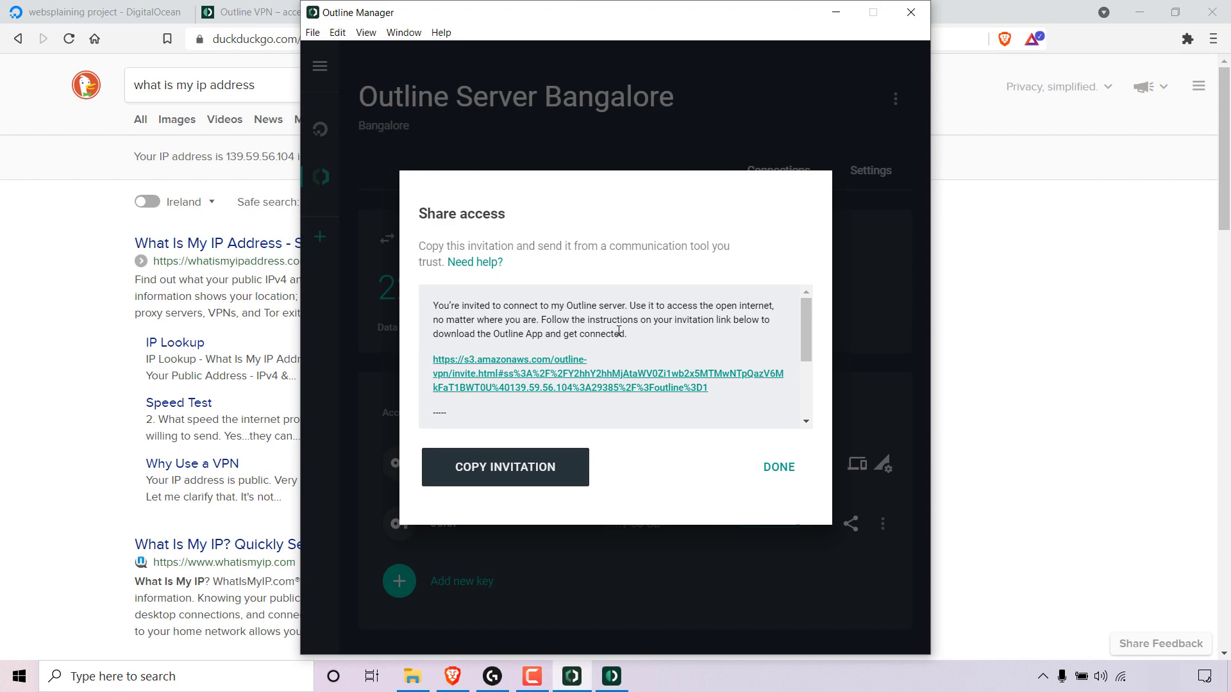
left_click(656, 333)
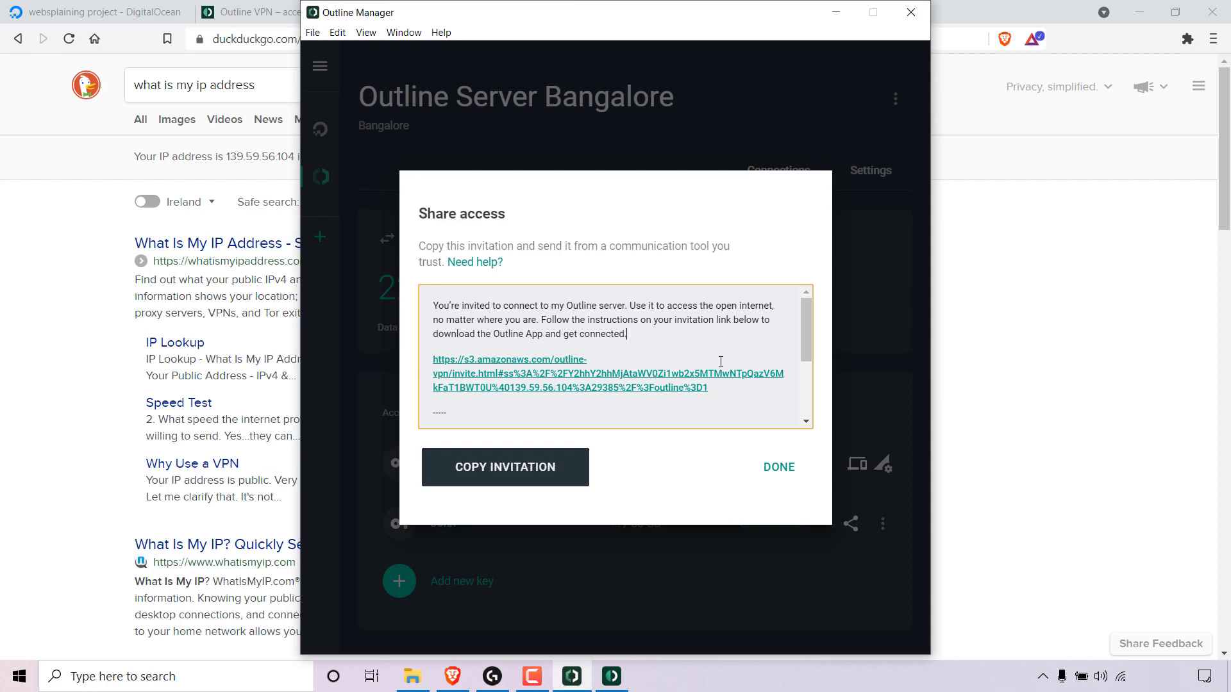
left_click_drag(805, 317, 793, 372)
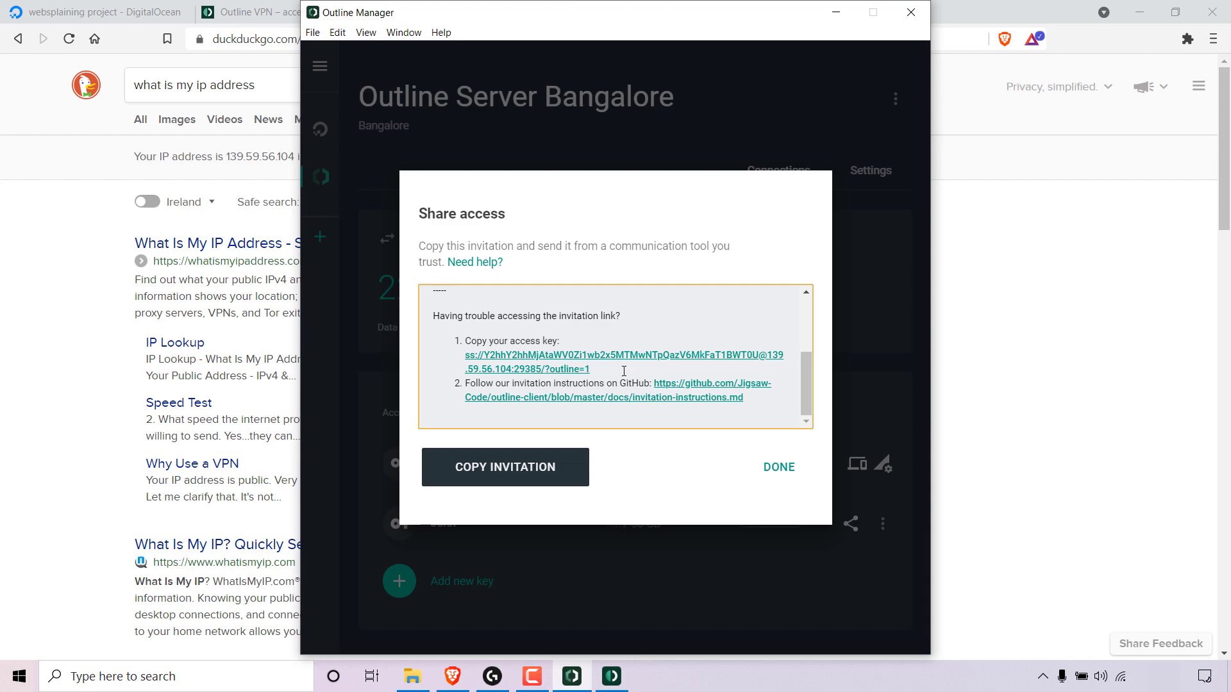
scroll(625, 375, "up", 5)
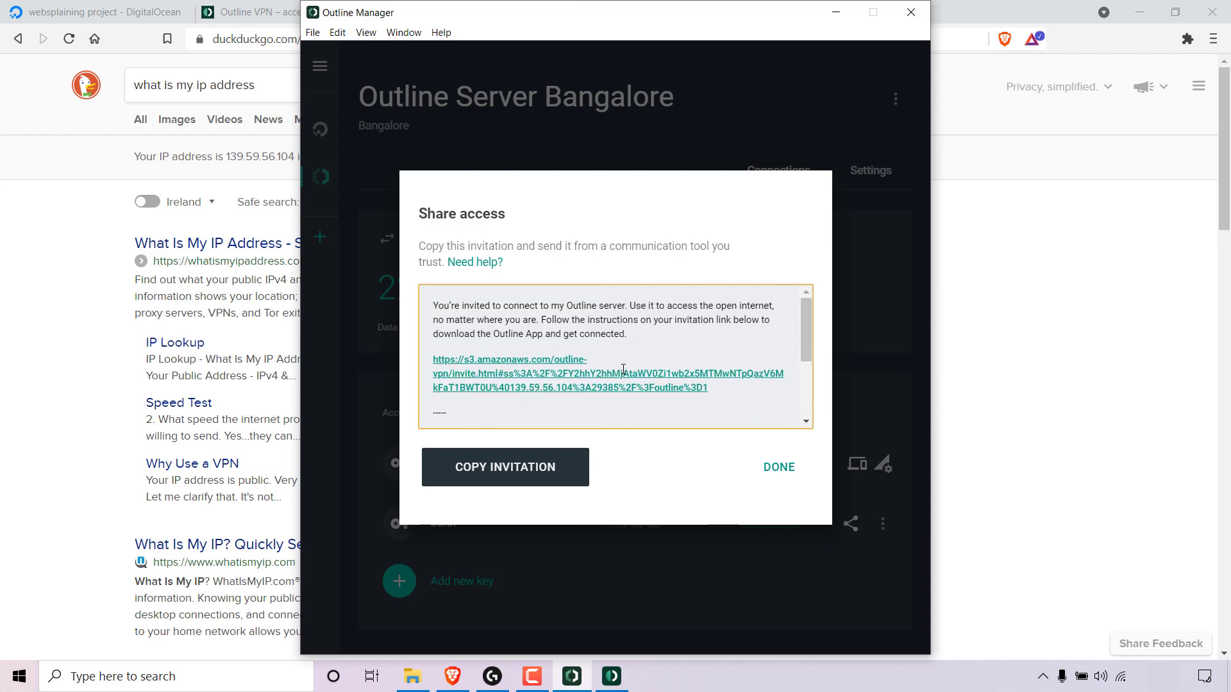
left_click(545, 485)
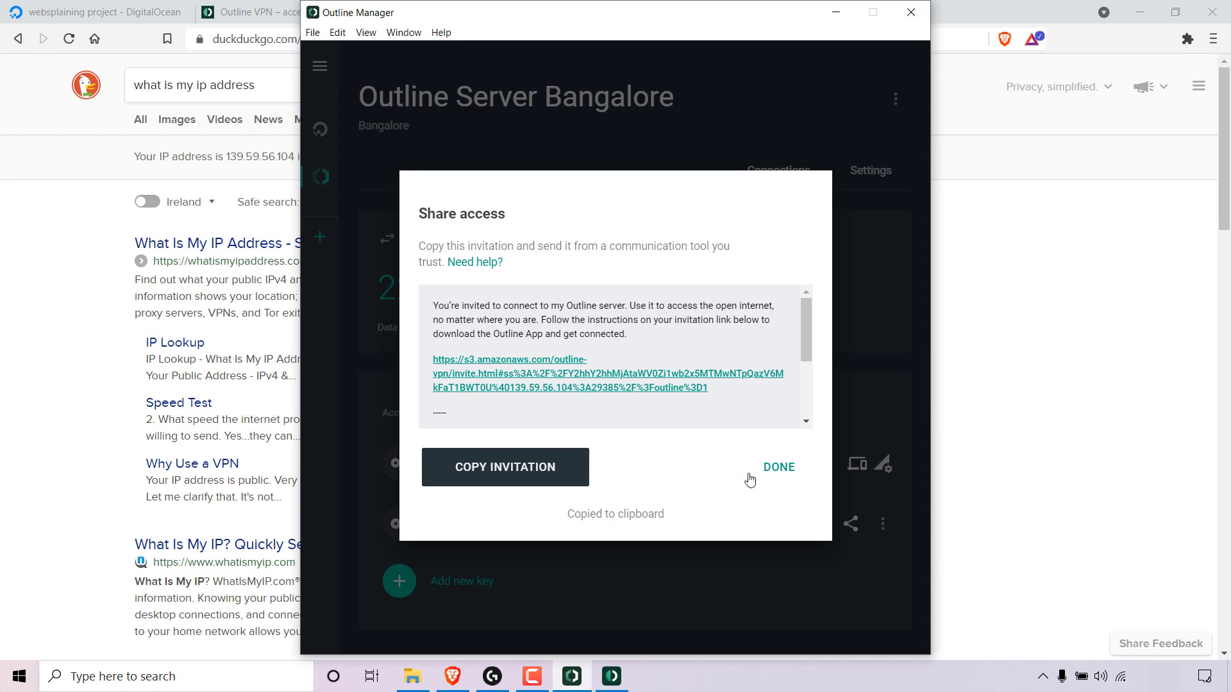
left_click(790, 474)
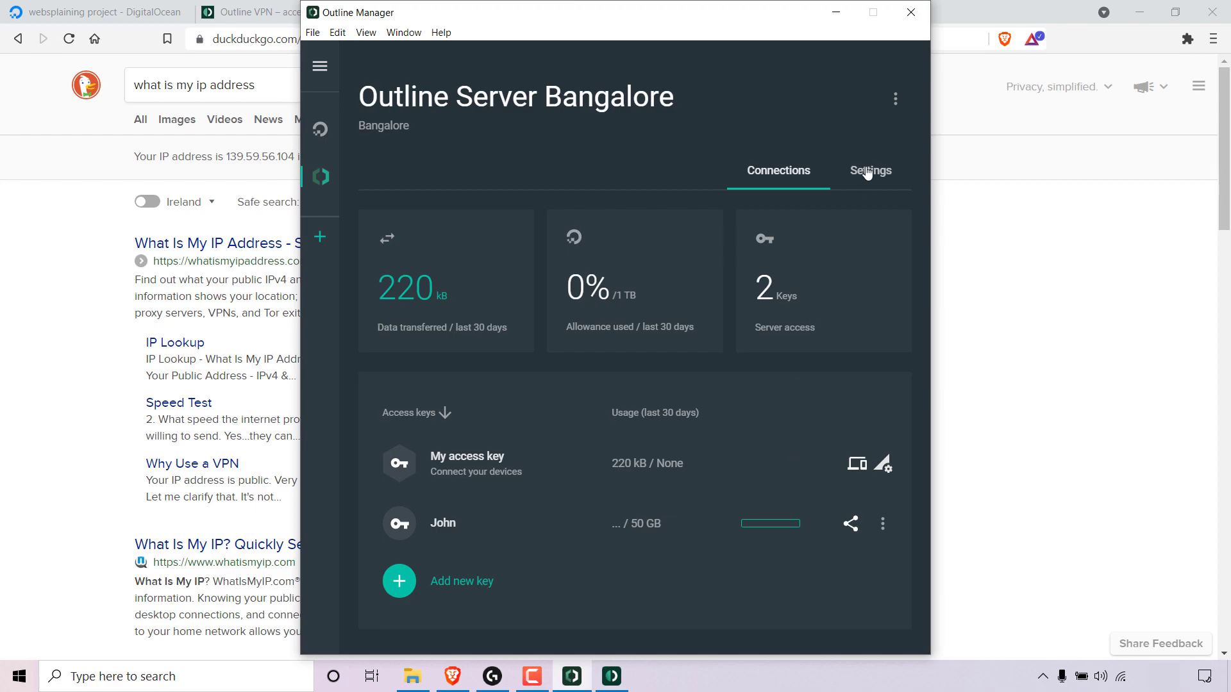
Destroy the Bangalore server.
left_click(895, 106)
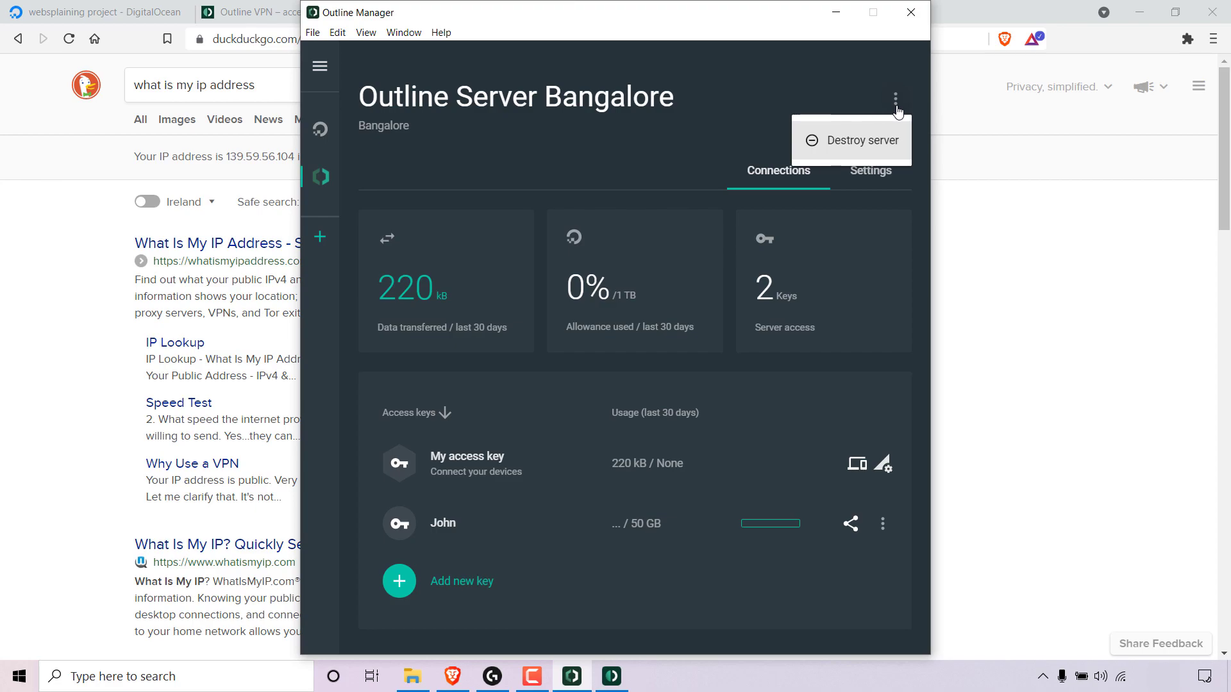
left_click(869, 144)
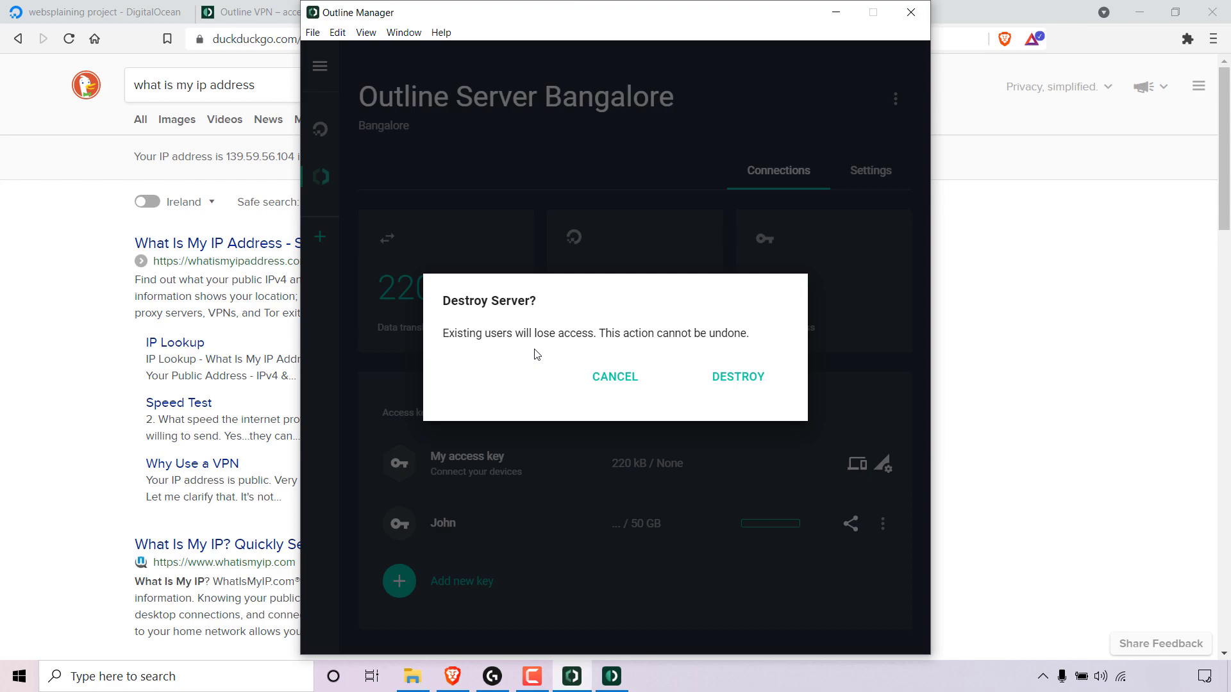
left_click(766, 378)
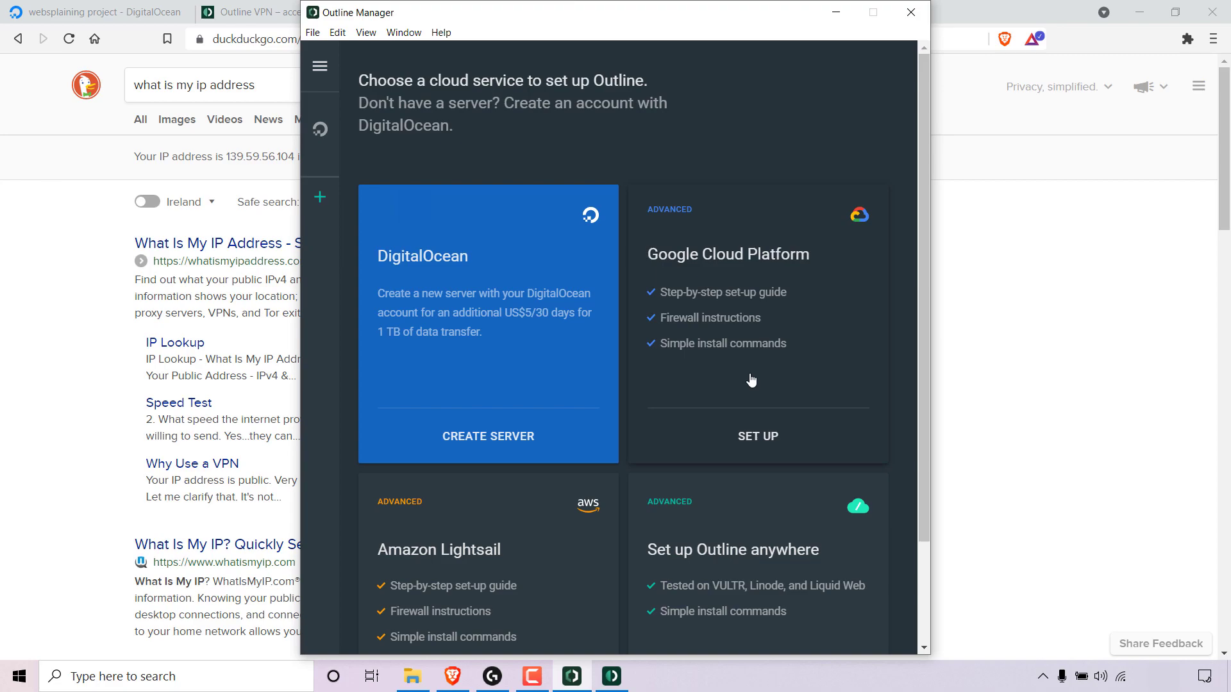
Disconnect the DigitalOcean account from Outline Manager.
left_click(320, 71)
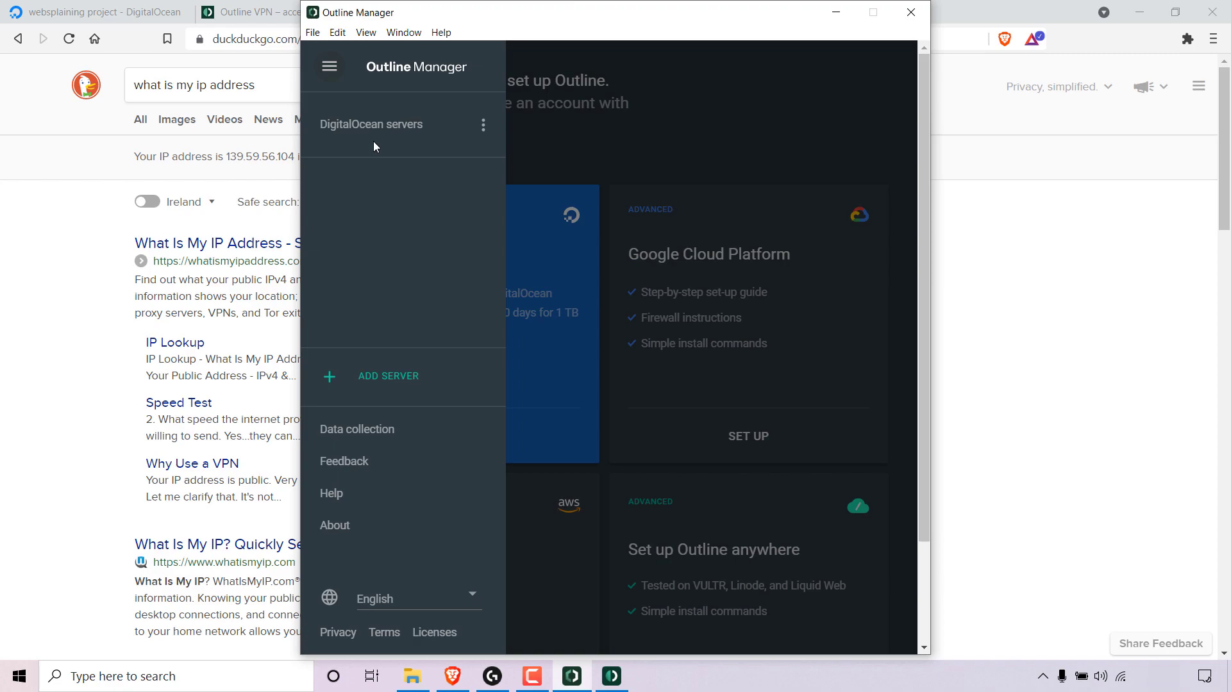
left_click(484, 125)
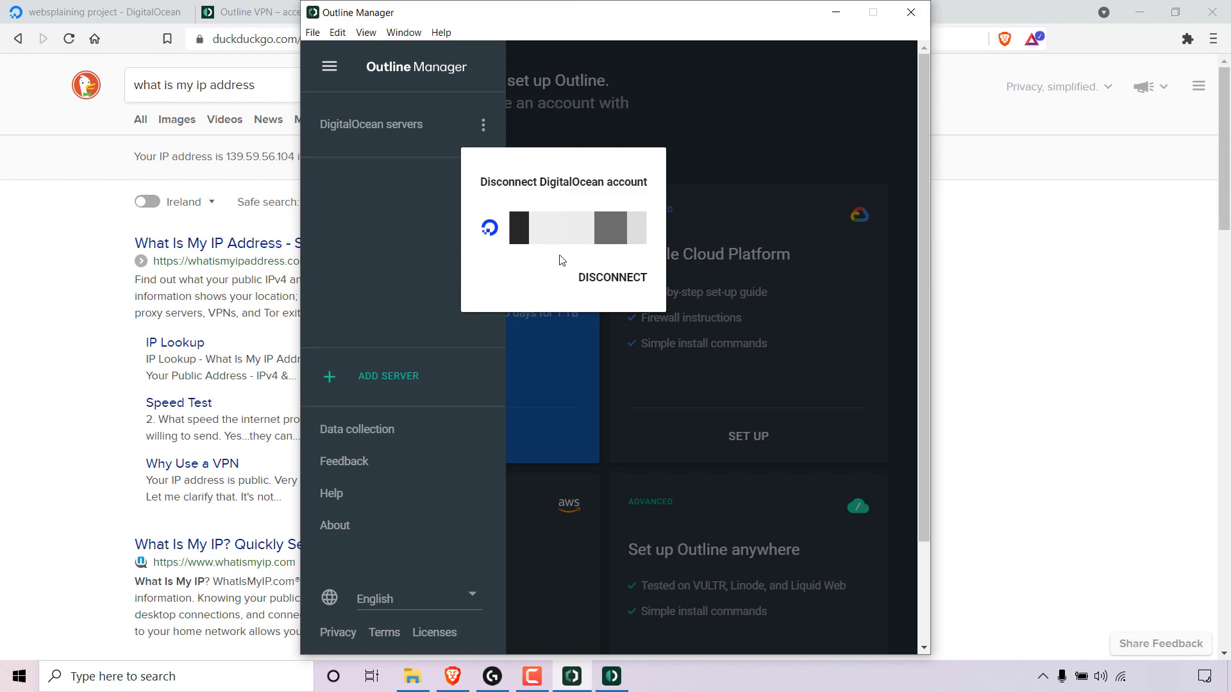
left_click(622, 288)
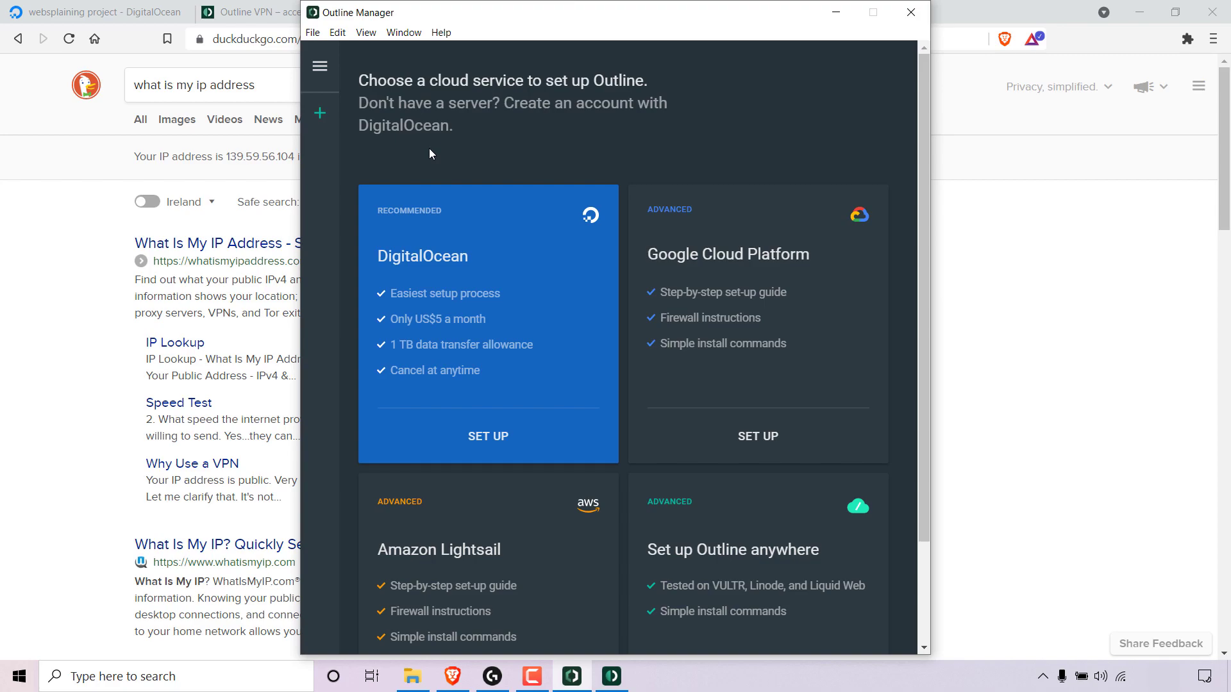
Minimize the open windows and move the Outline and Outline Manager shortcuts to the middle of the desktop.
left_click(835, 13)
left_click(638, 42)
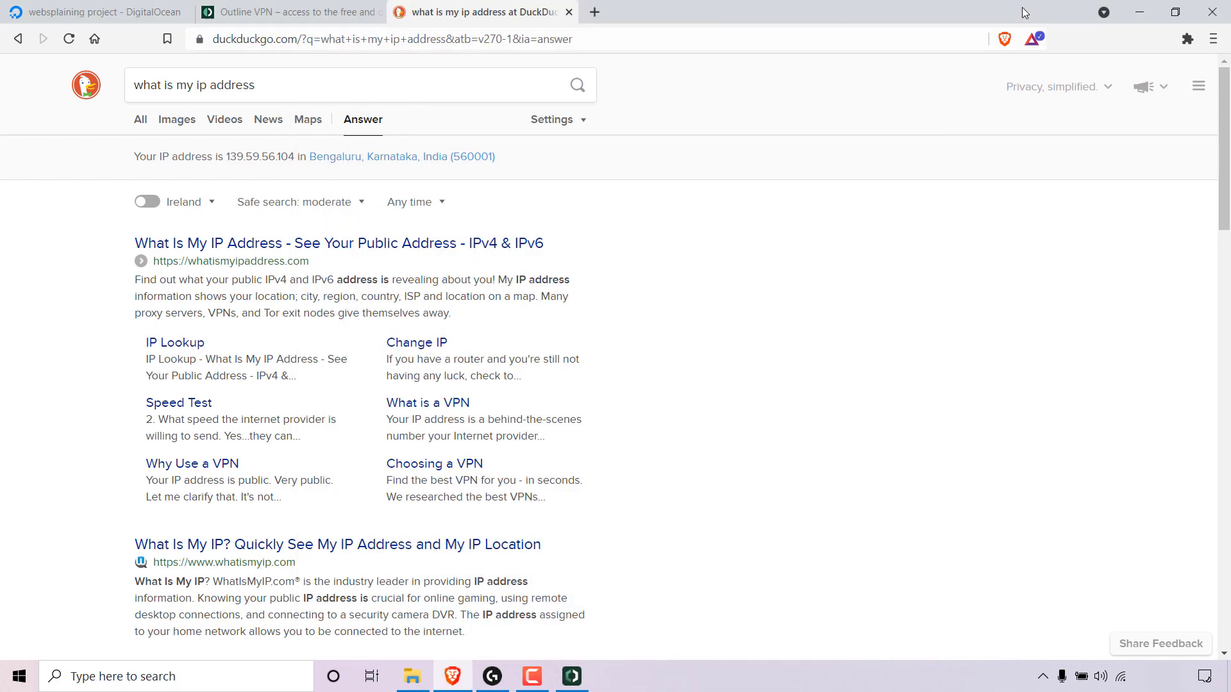
left_click(1139, 13)
left_click(1210, 9)
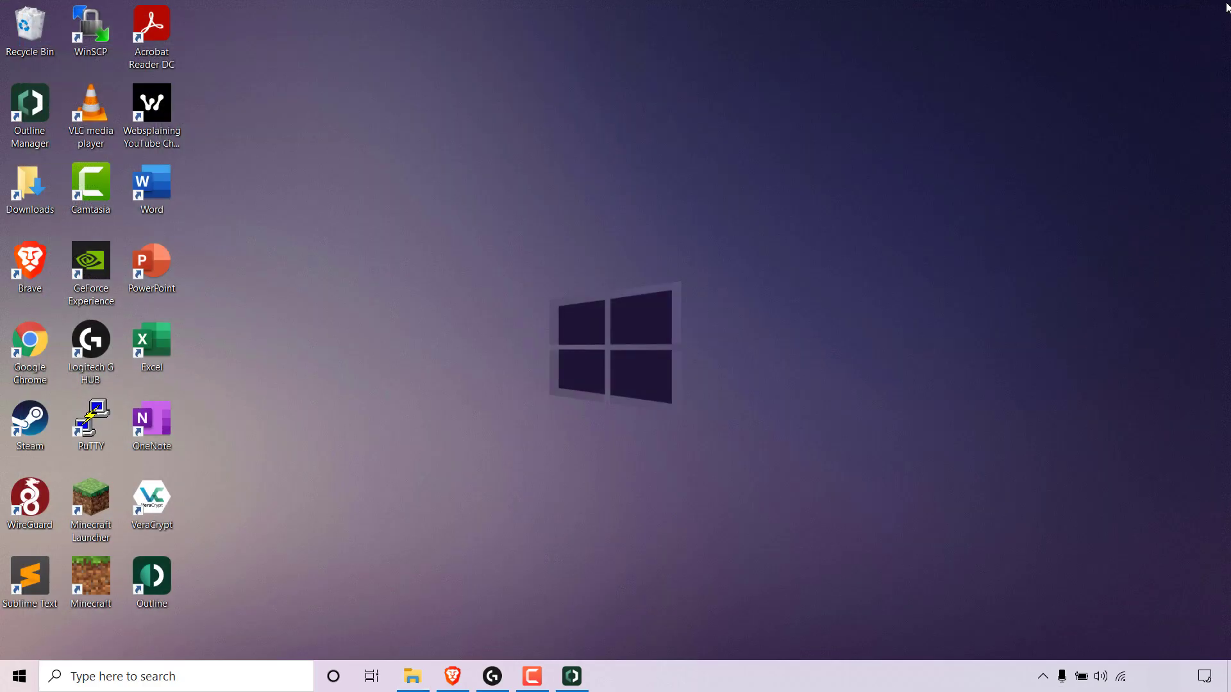
left_click_drag(412, 407, 526, 276)
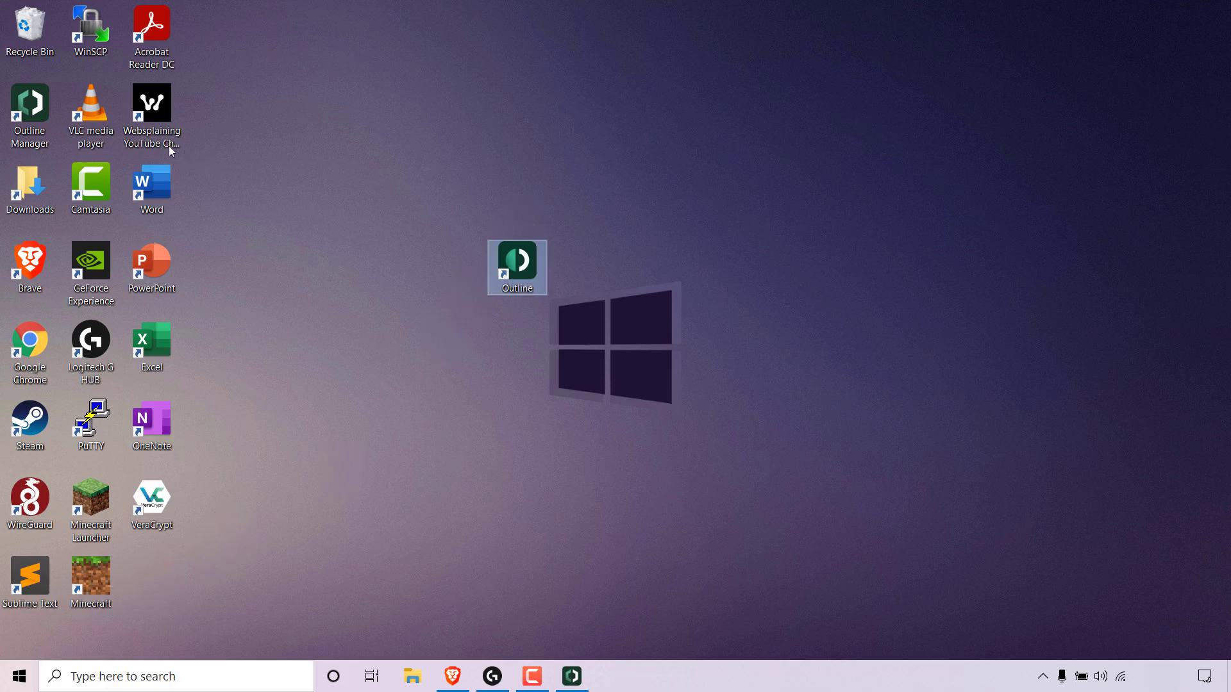
left_click_drag(30, 106, 519, 349)
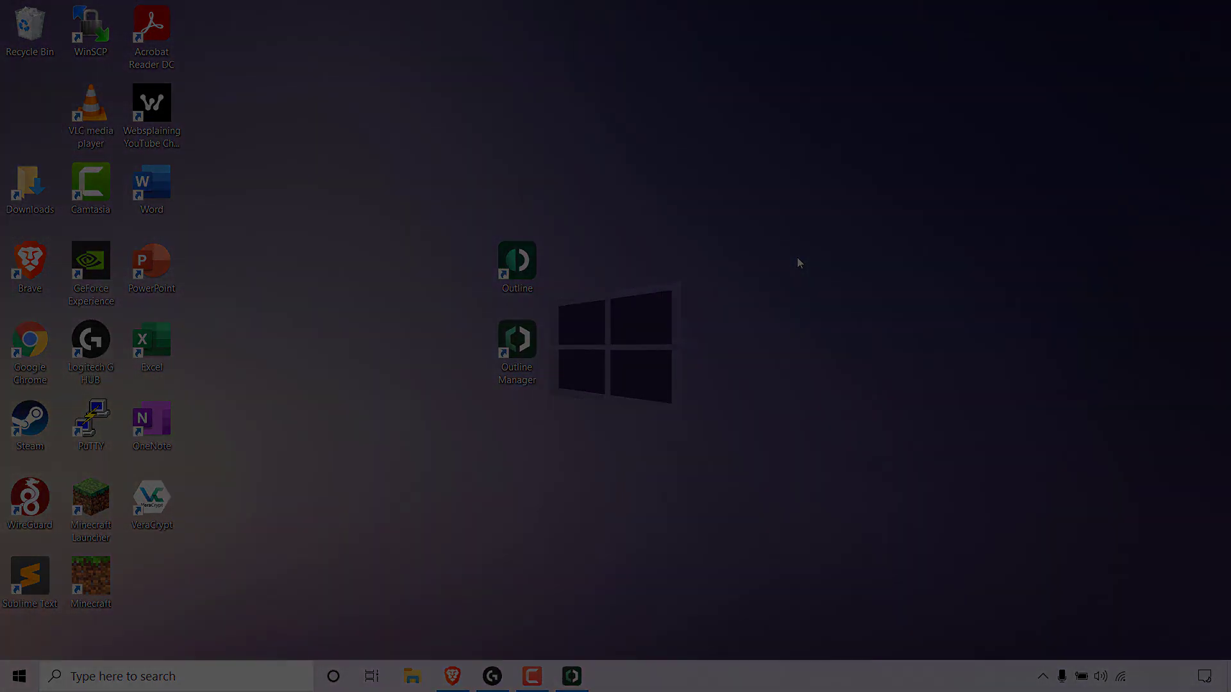